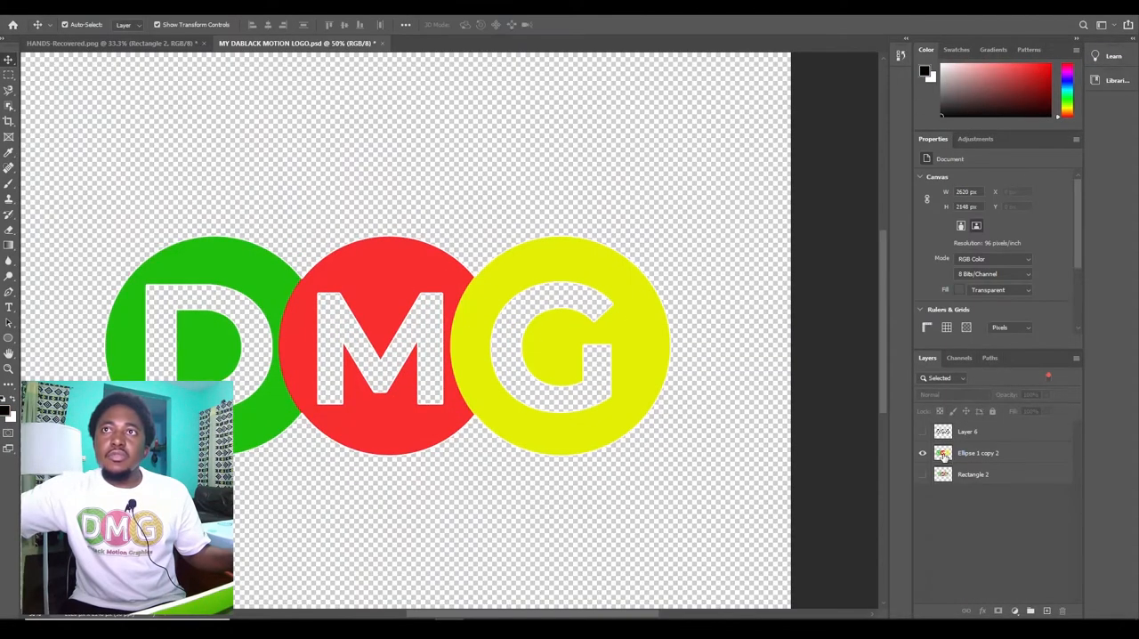
Step: Select the outline of the Ellipse 1 copy 2 logo layer and convert it to a work path with 2.0 pixels tolerance
left_click(650, 333)
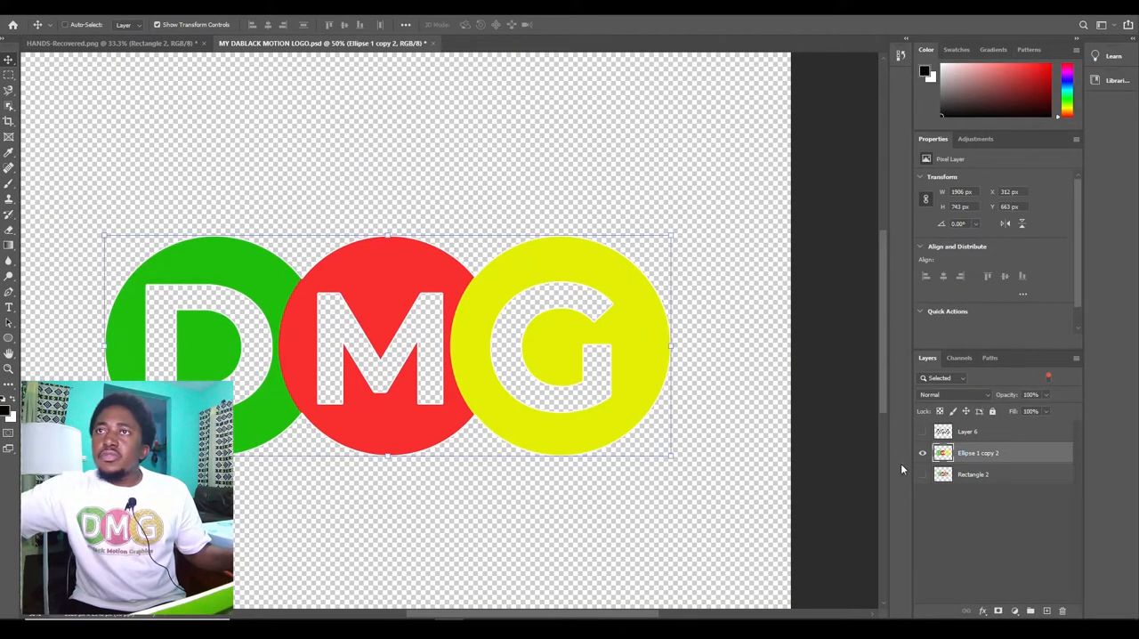
left_click(942, 453, "ctrl")
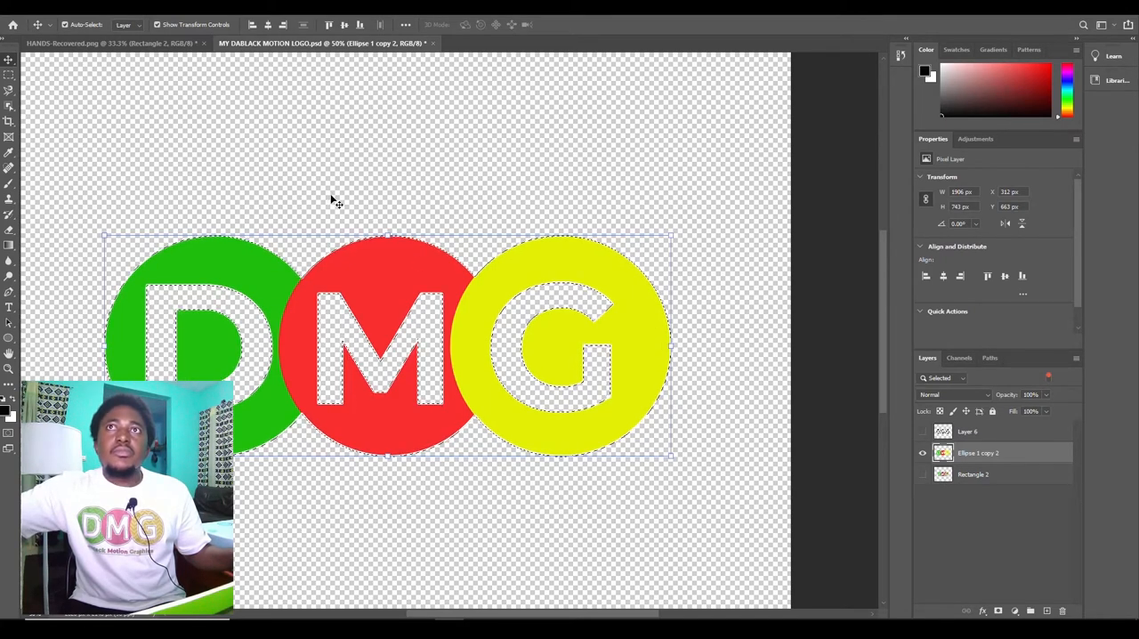
key("m")
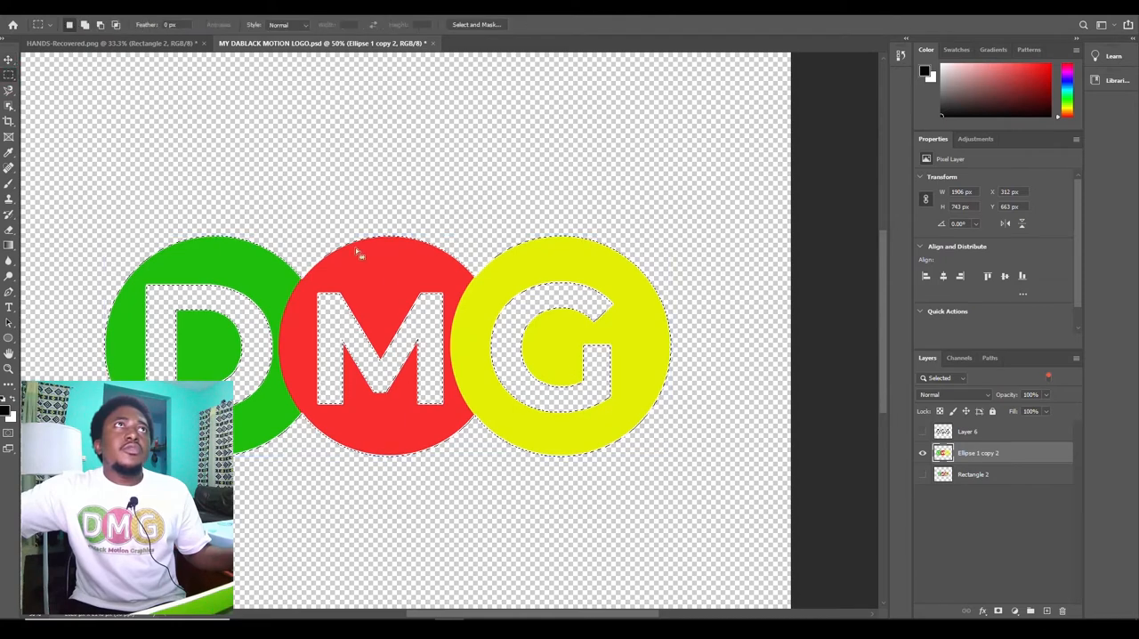
right_click(398, 336)
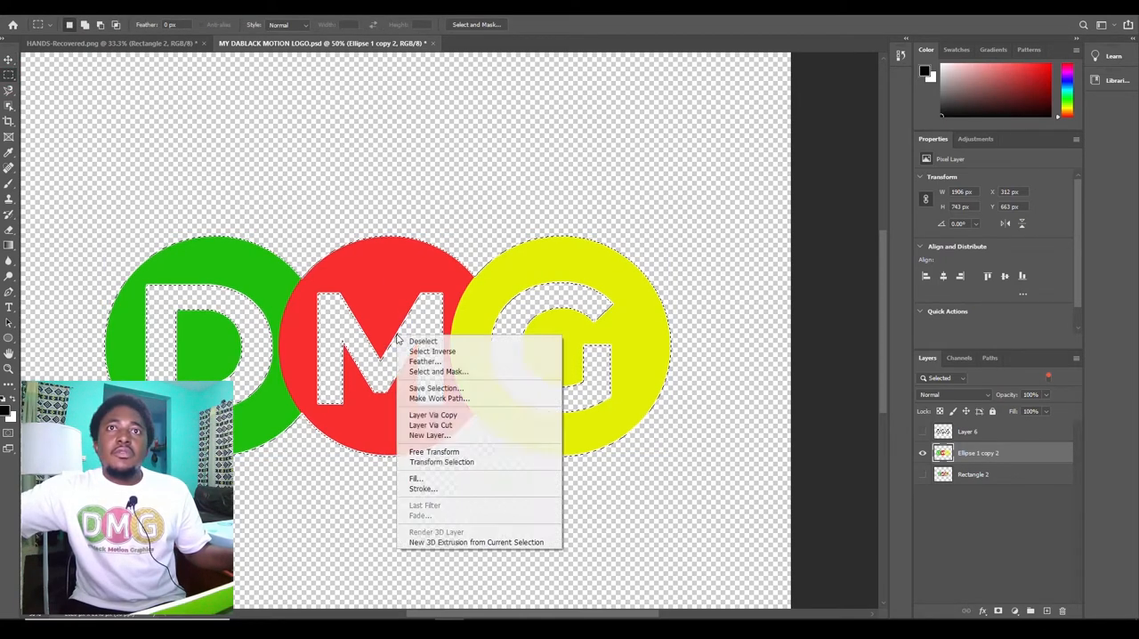
left_click(463, 399)
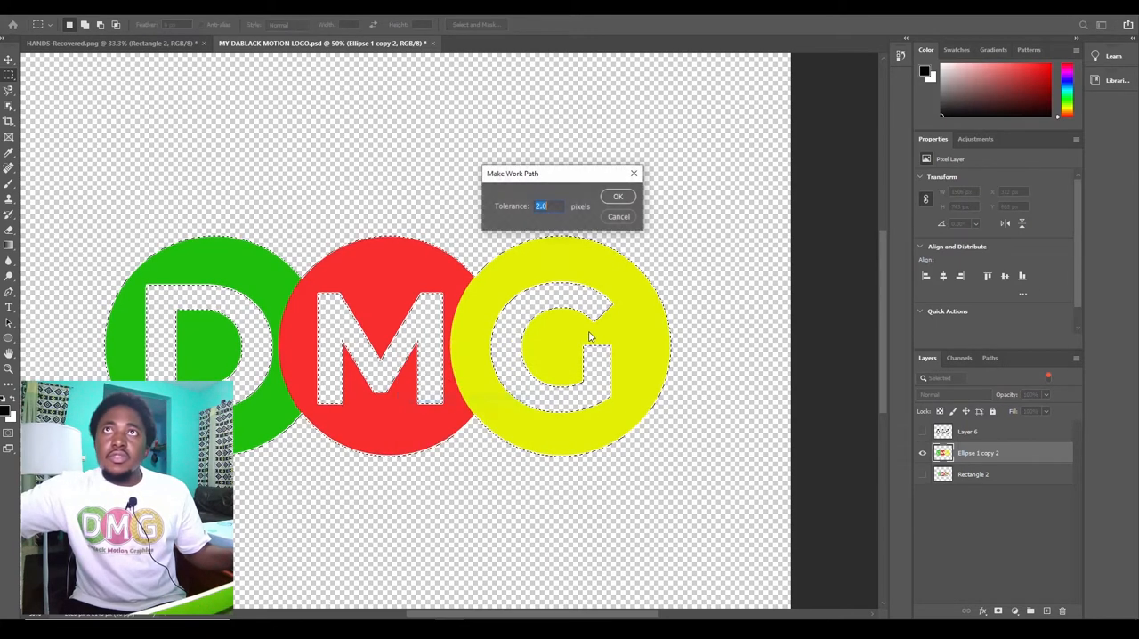
left_click(620, 198)
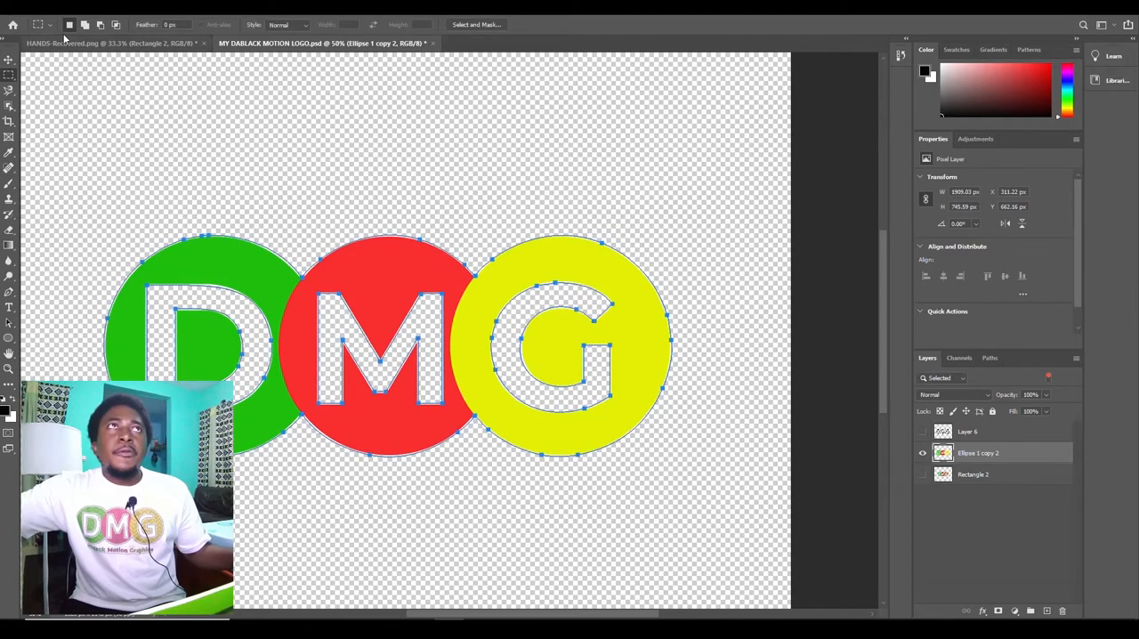
Step: Export the Work Path to Illustrator as MY DABLACK MOTION LOGO.ai in the Desktop folder tutoriel 1
left_click(14, 7)
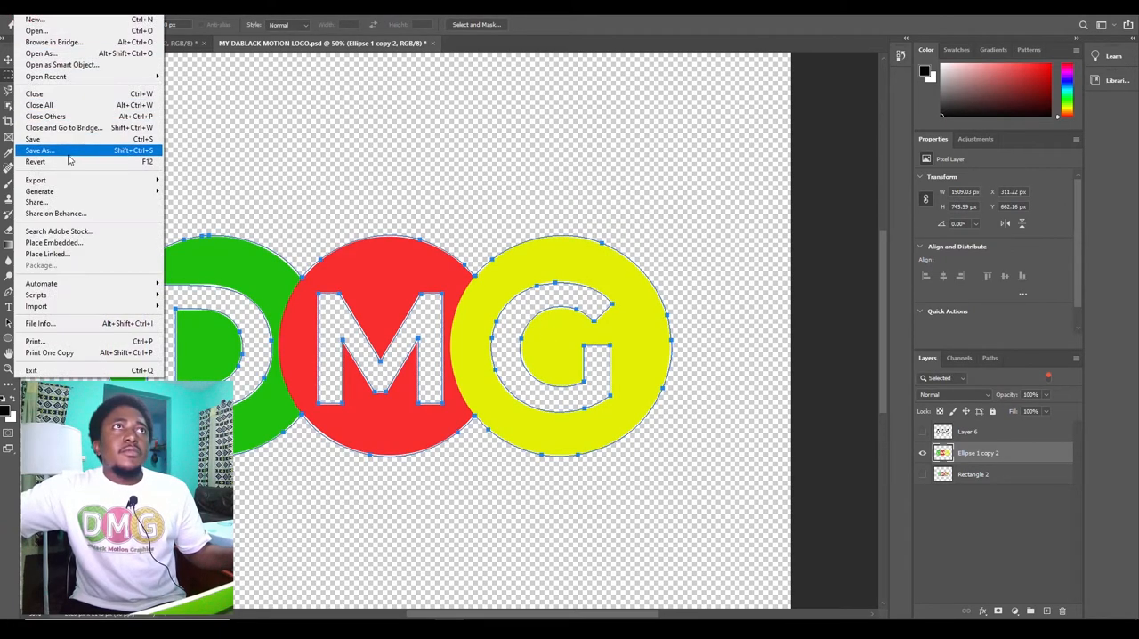
mouse_move(76, 182)
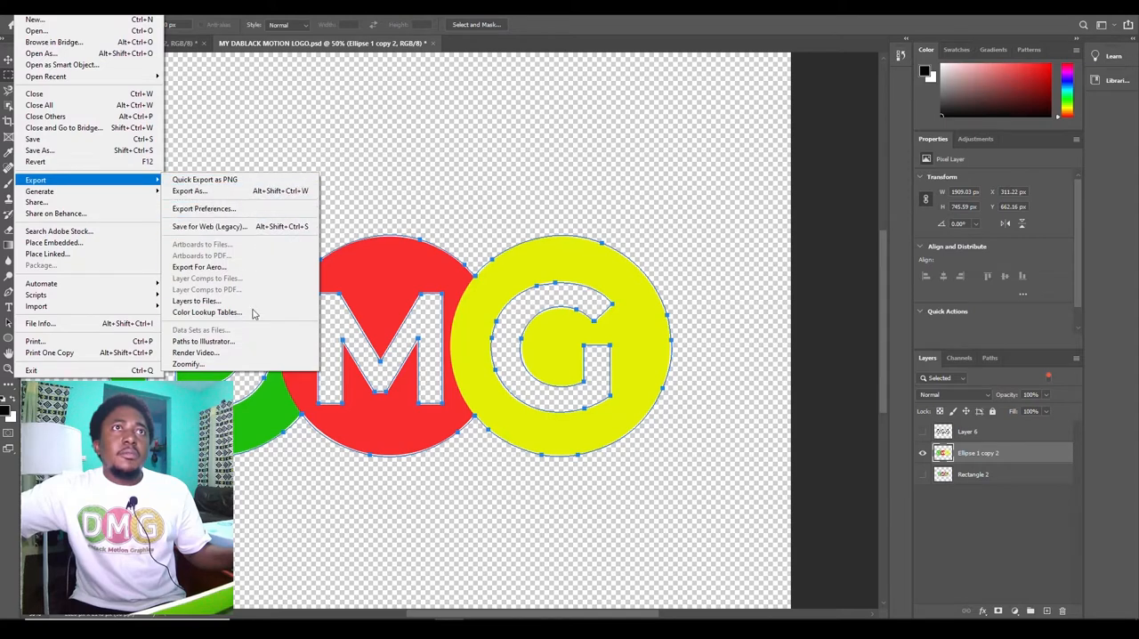
left_click(214, 342)
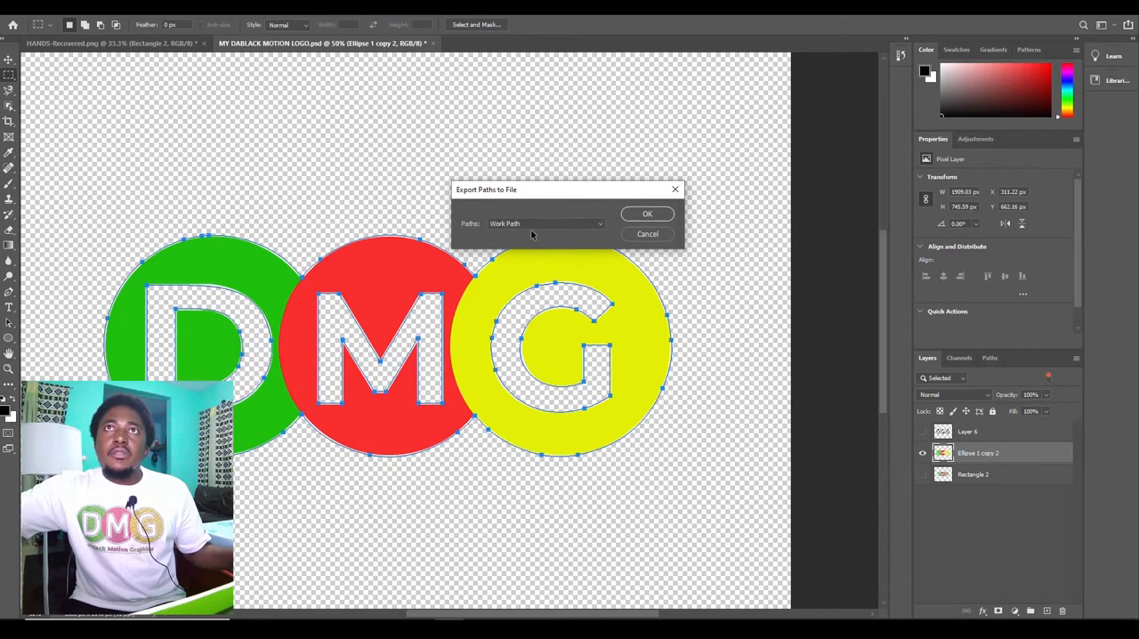
left_click(596, 225)
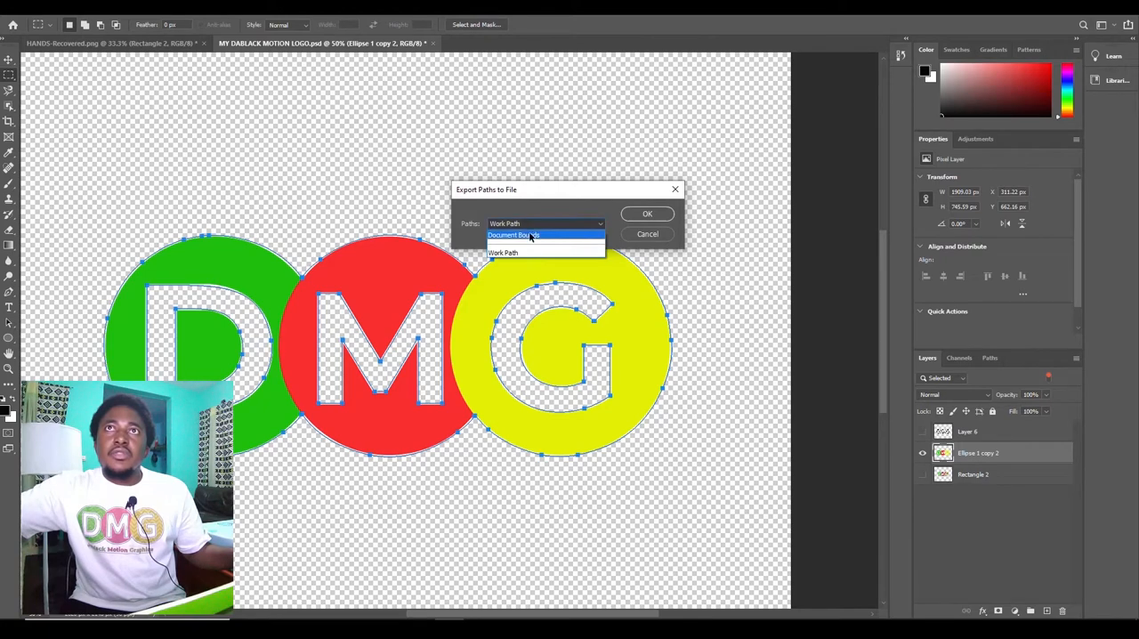
left_click(530, 254)
left_click(645, 214)
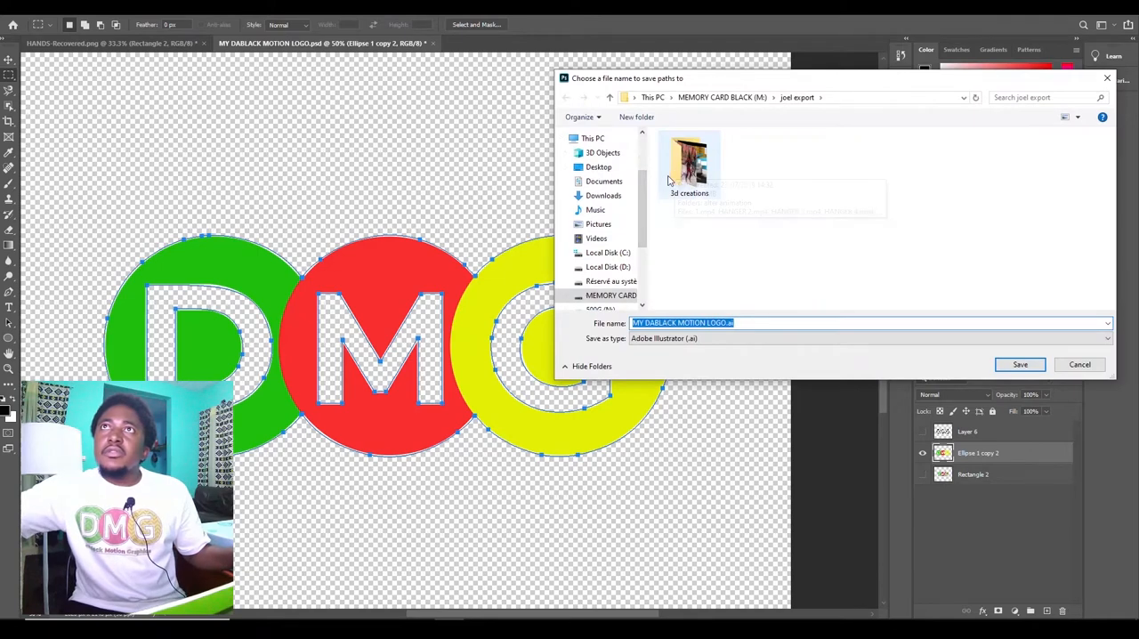
left_click(596, 167)
double_click(885, 165)
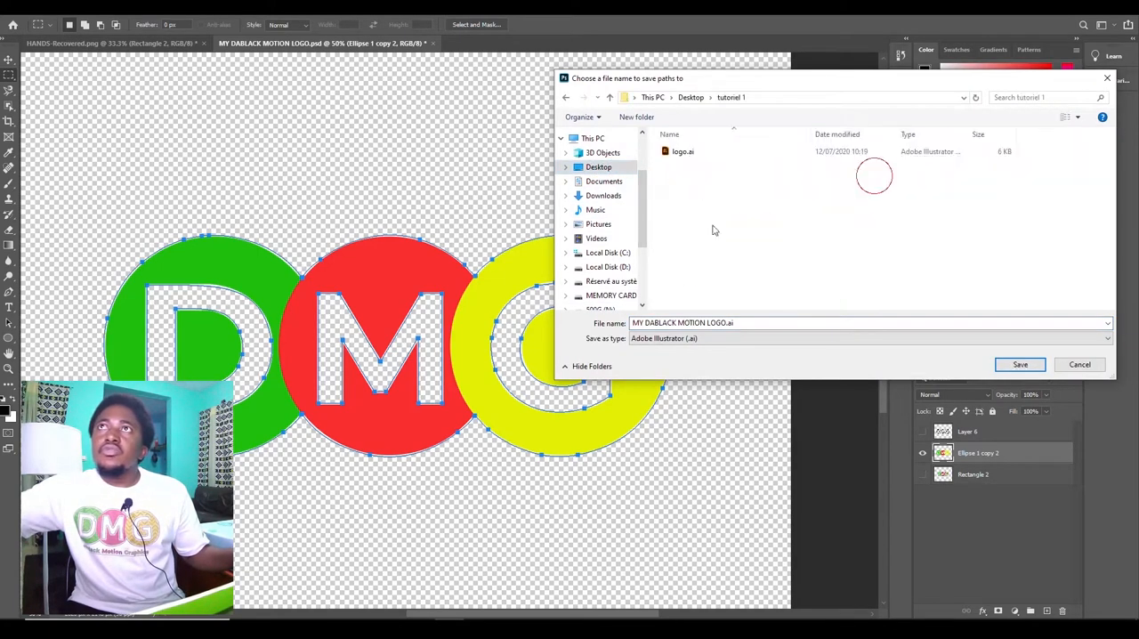
left_click(755, 322)
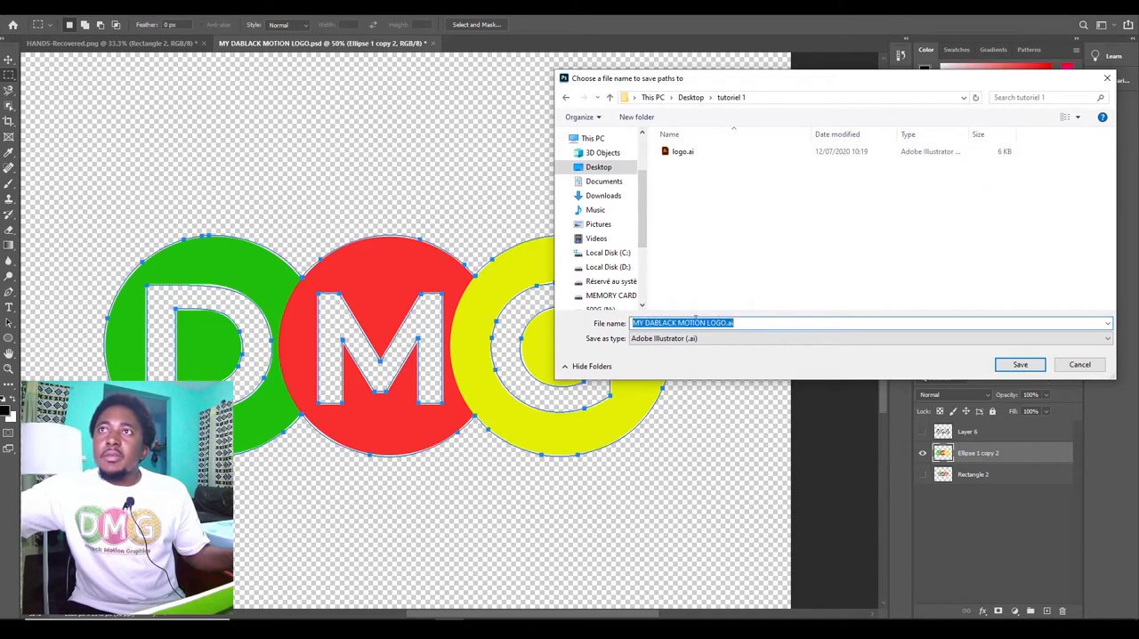
left_click(1019, 365)
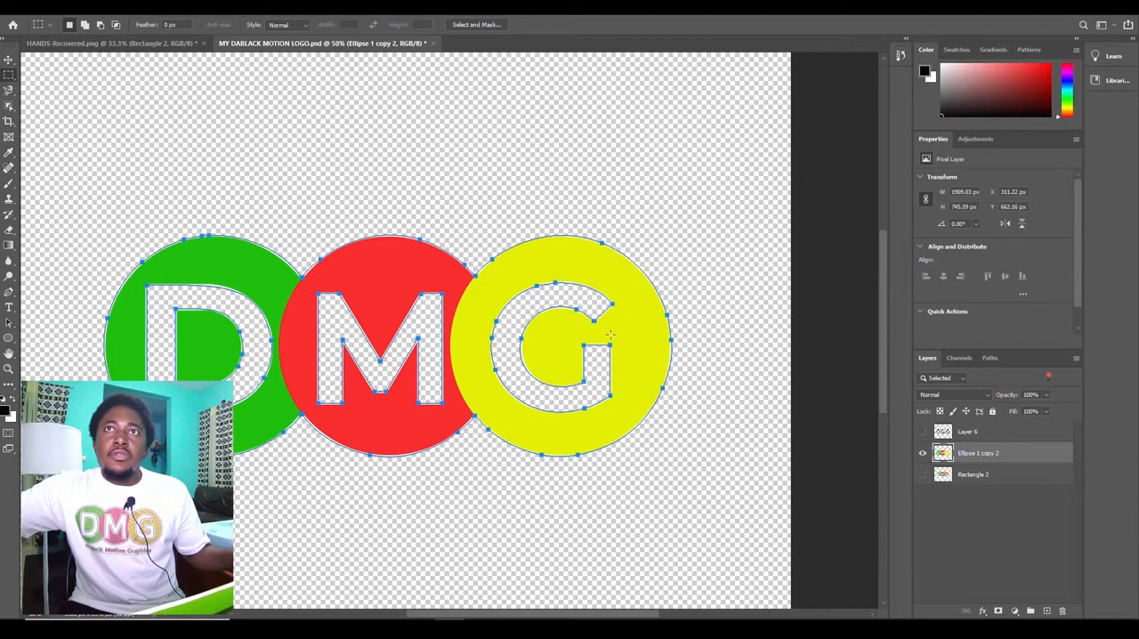
Step: Switch to Cinema 4D and open MY DABLACK MOTION LOGO.ai at a scale of 1 centimeter with Connect Splines enabled
mouse_move(393, 618)
left_click(392, 583)
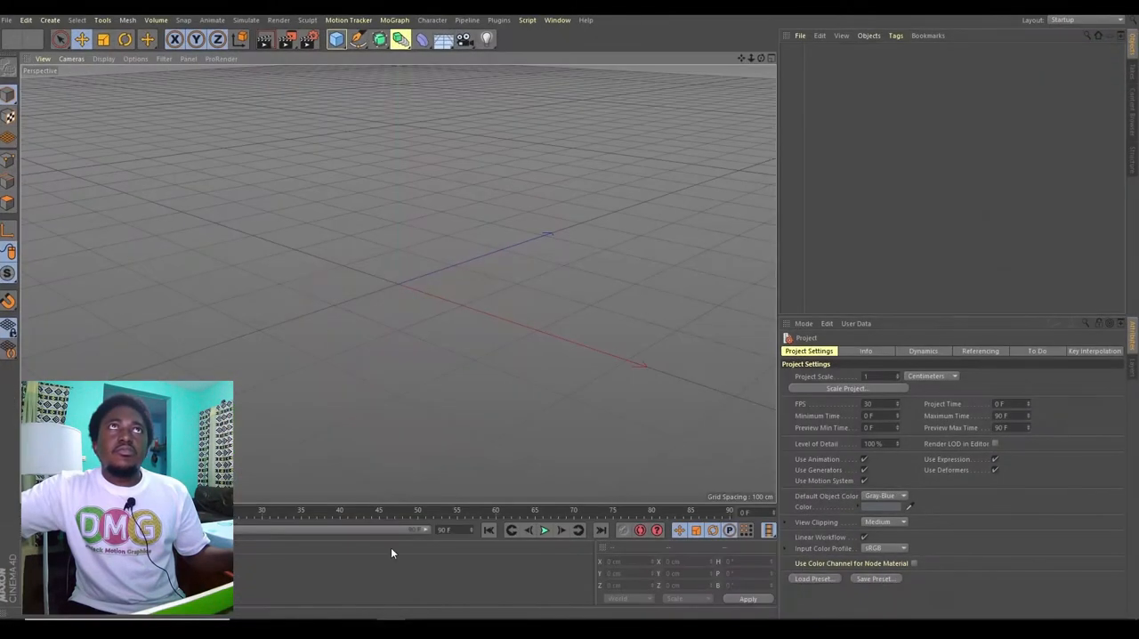
left_click(6, 20)
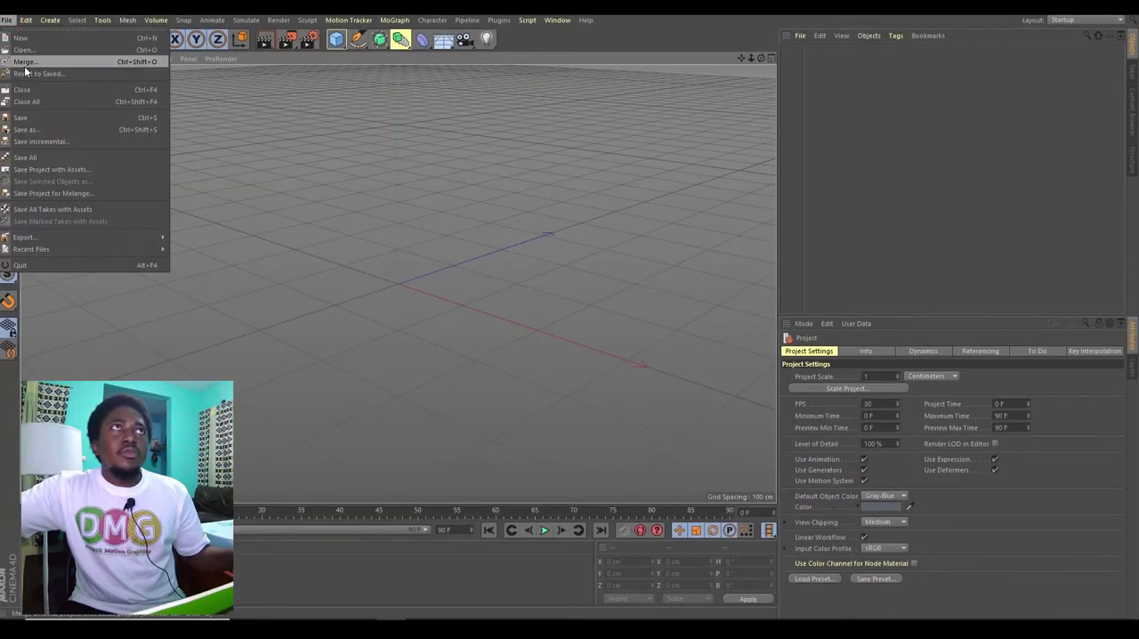
left_click(44, 49)
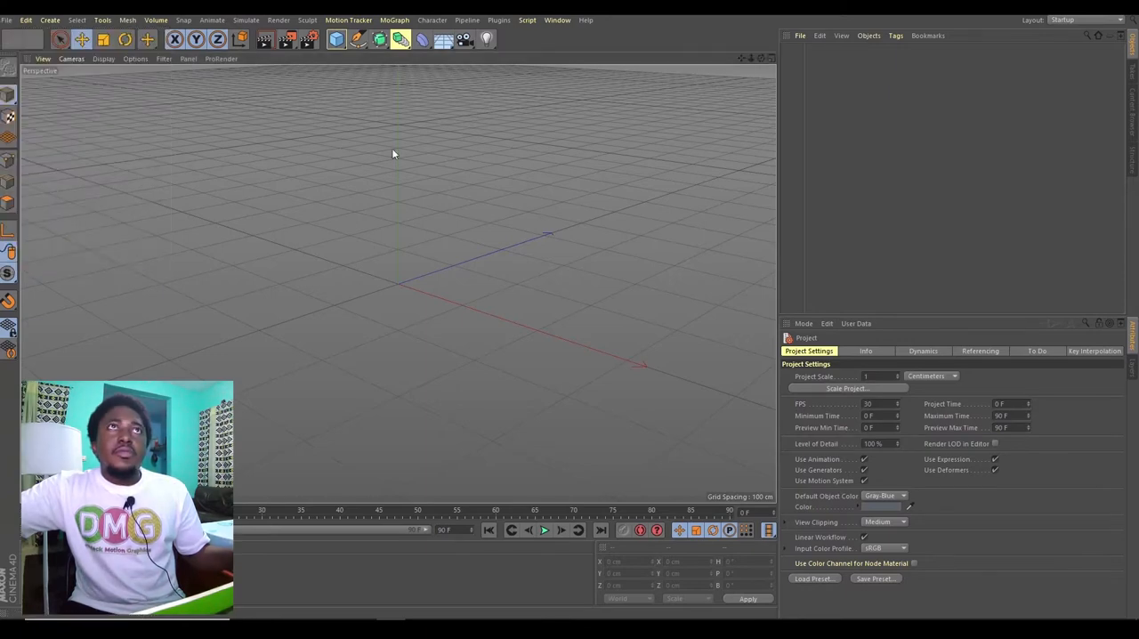
double_click(140, 108)
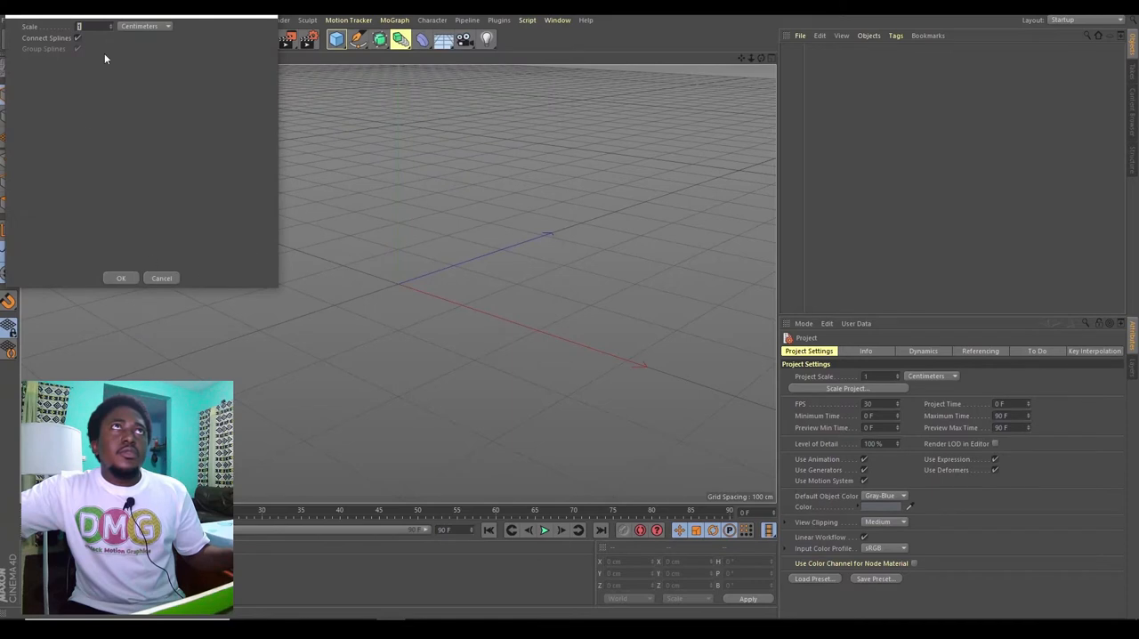
left_click_drag(133, 17, 603, 257)
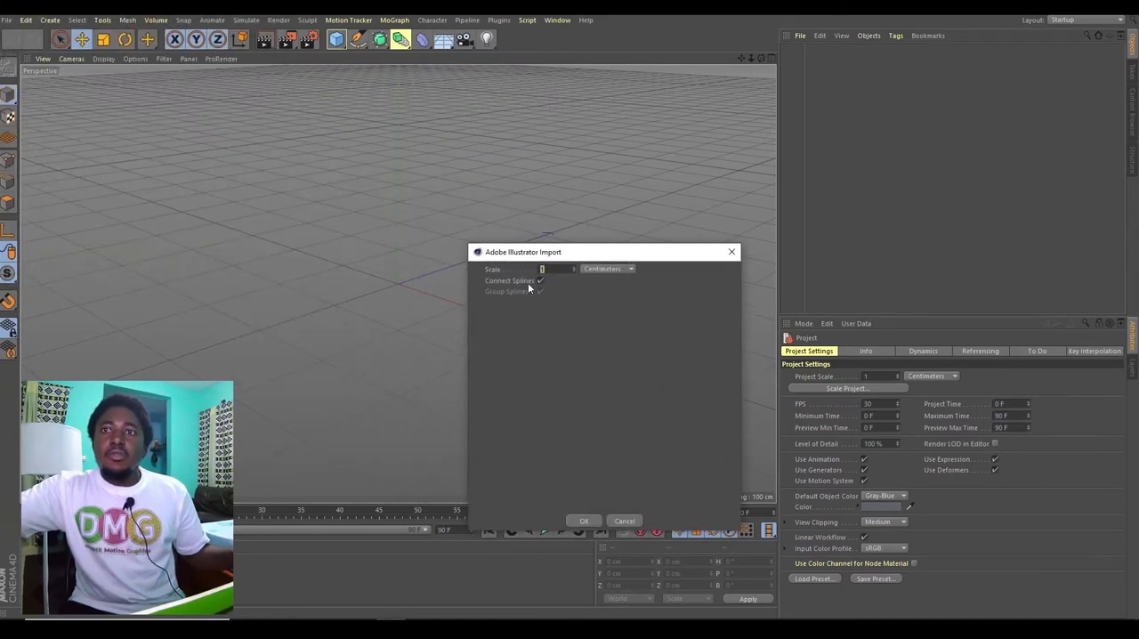
left_click(584, 522)
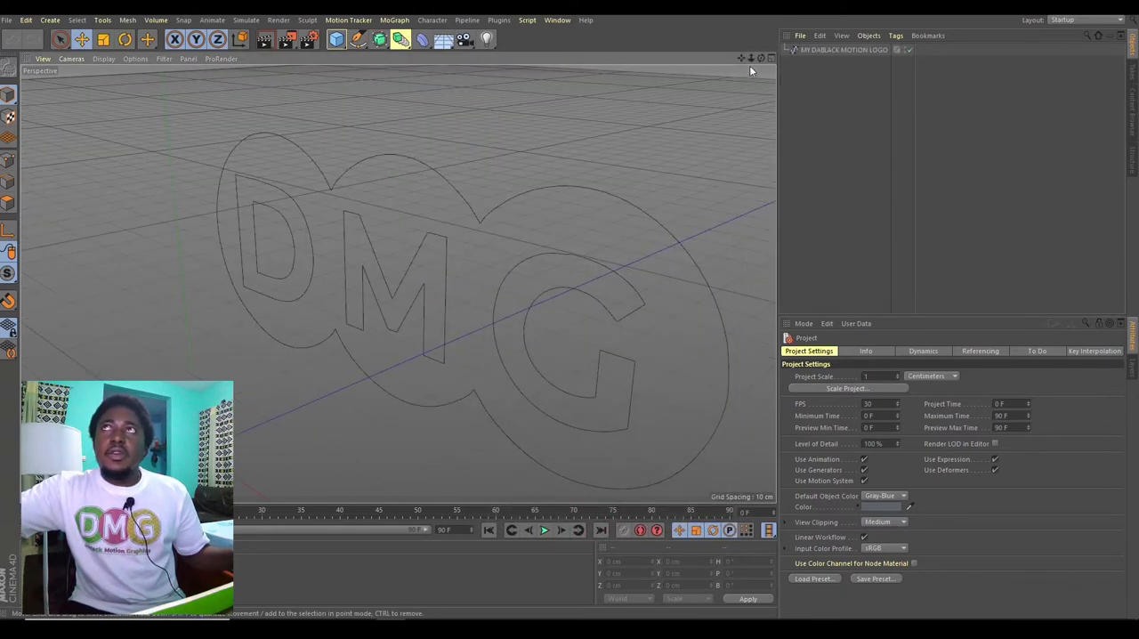
Step: Add an Extrude generator and make the MY DABLACK MOTION LOGO spline its child
left_click_drag(761, 58, 826, 31)
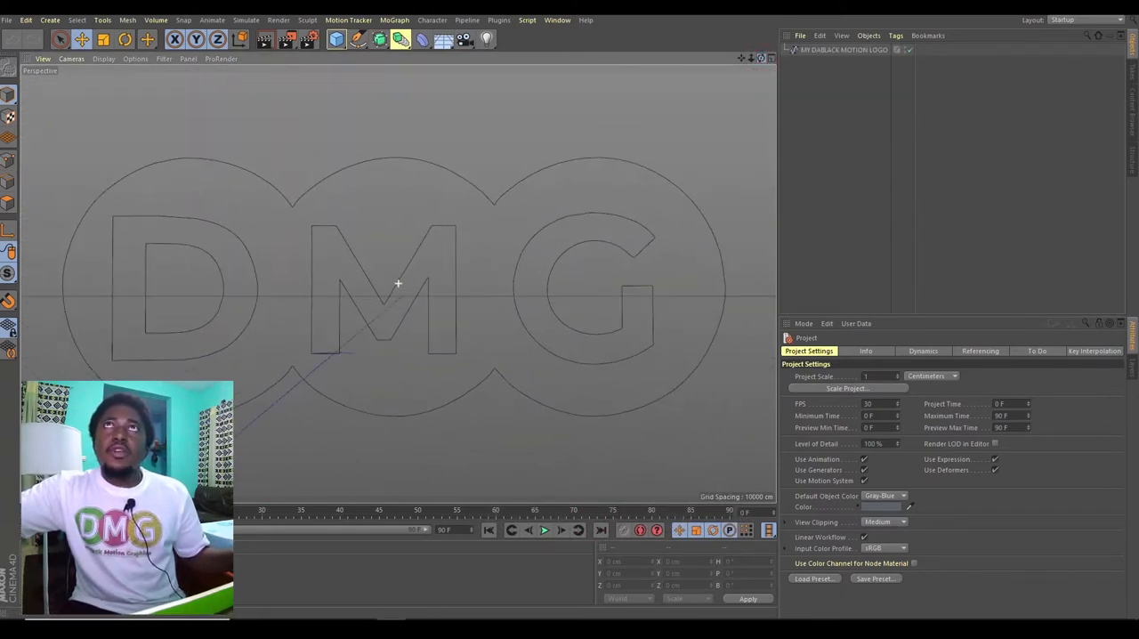
mouse_move(741, 58)
left_mouse_down()
mouse_move(787, 53)
mouse_move(731, 59)
left_mouse_up()
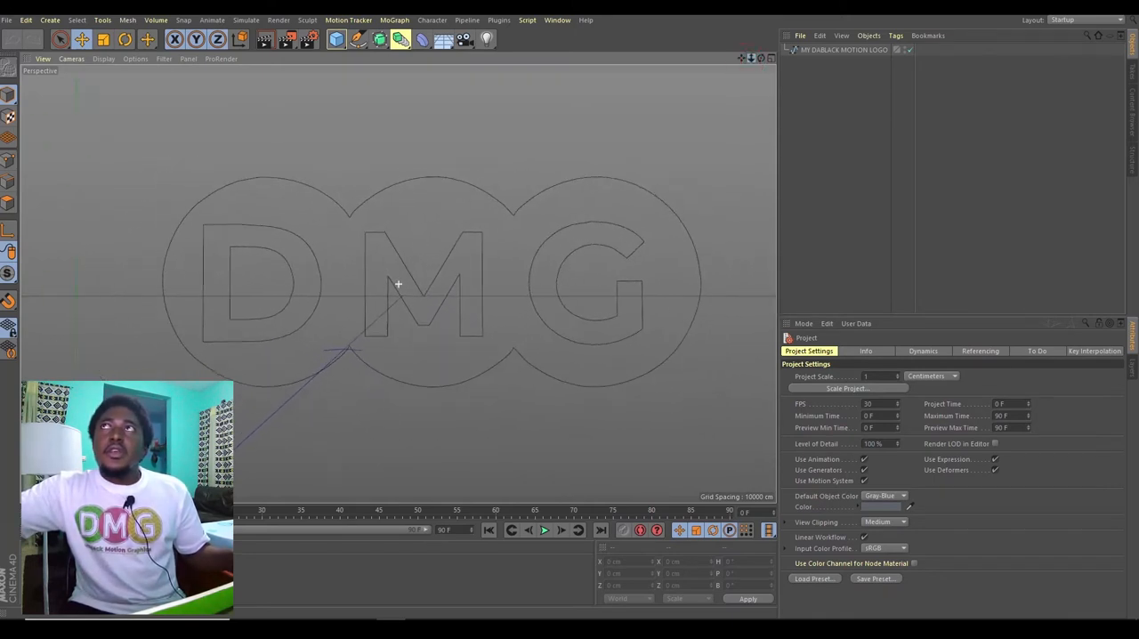
left_click(822, 49)
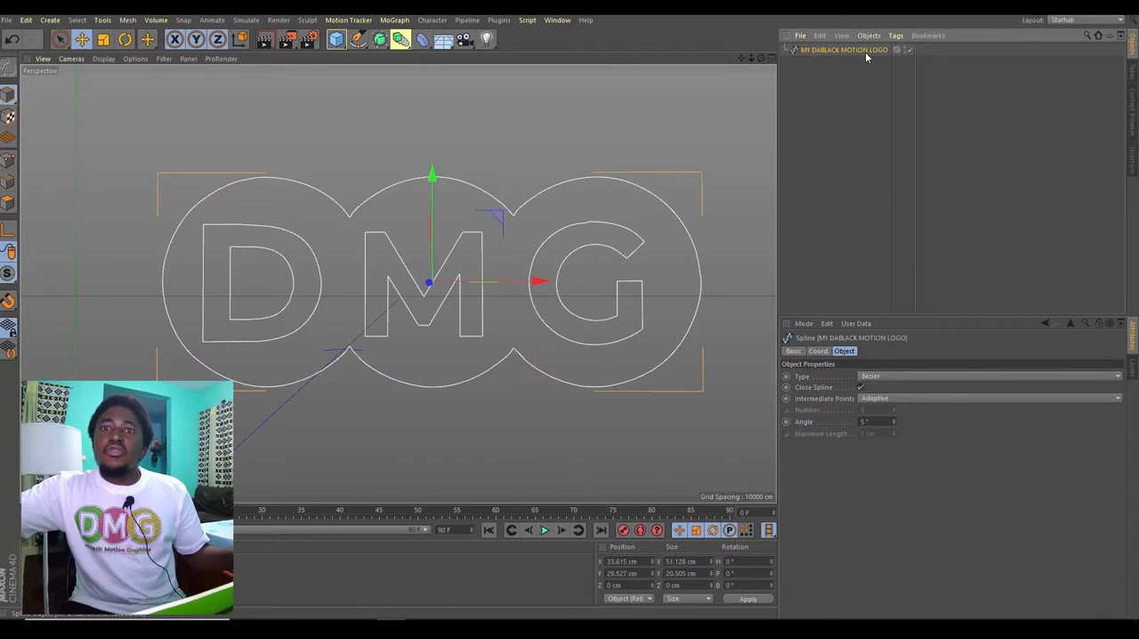
left_click(385, 45)
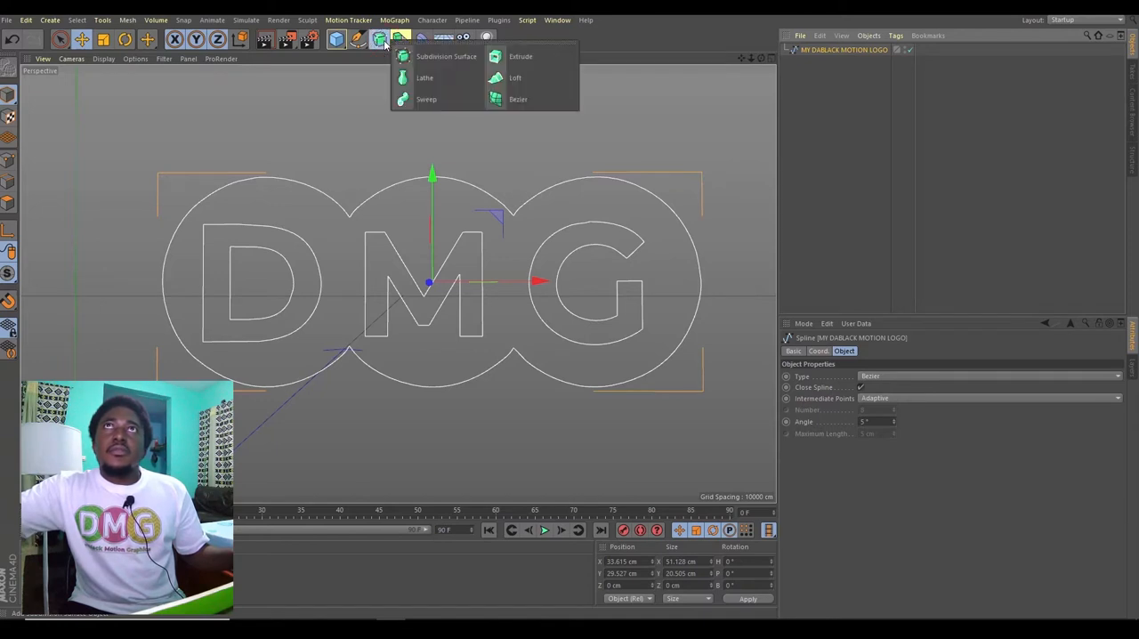
left_click(532, 57)
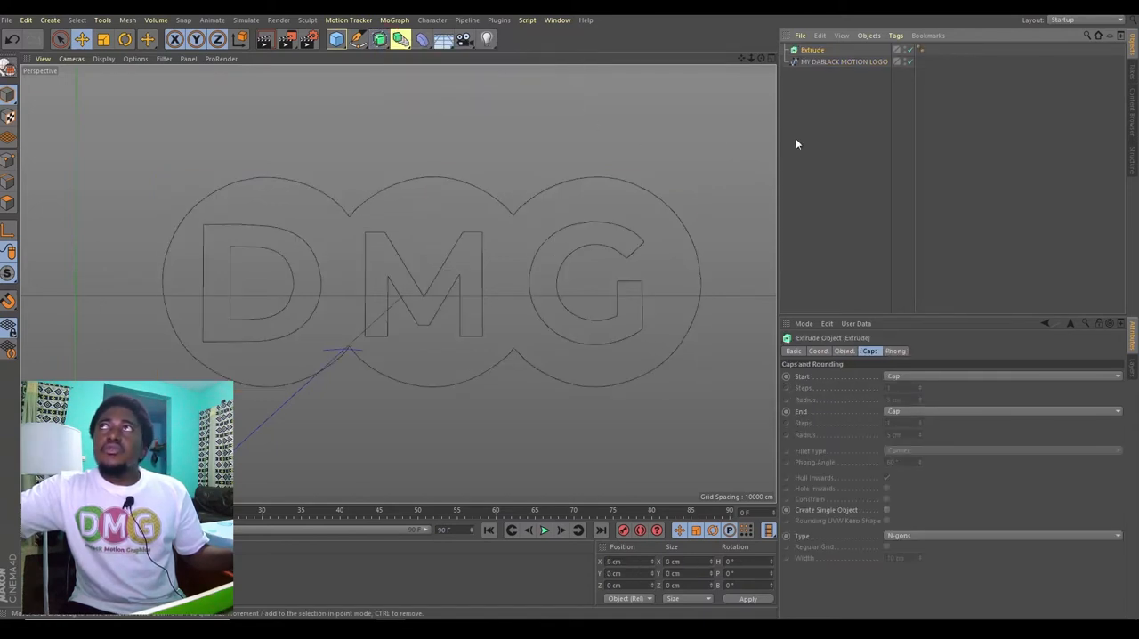
left_click(841, 62)
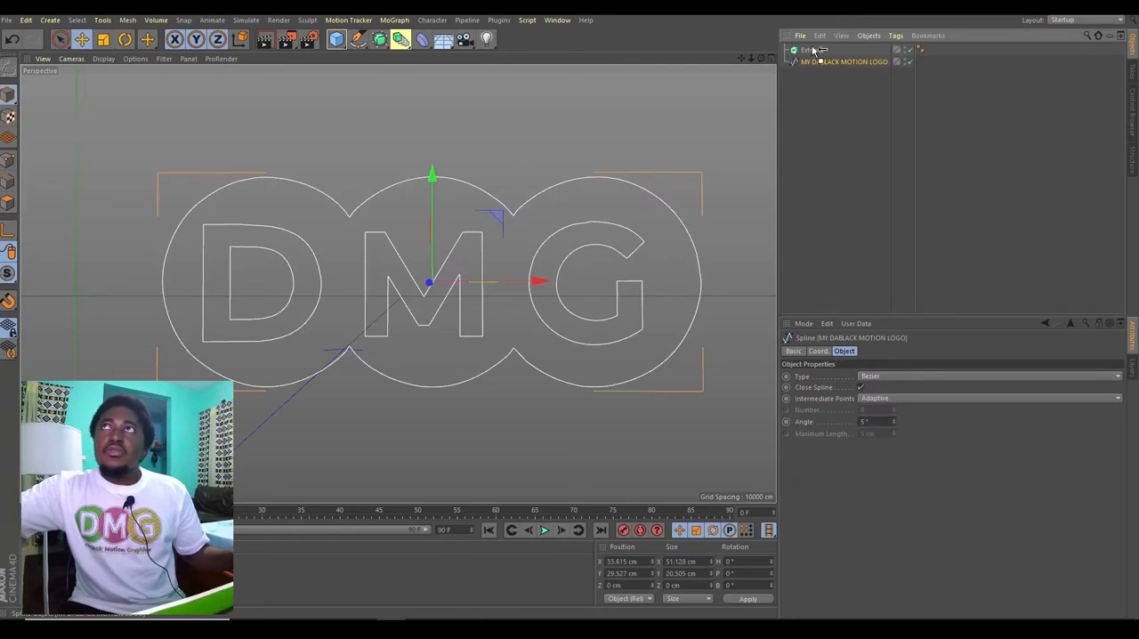
left_click_drag(814, 52, 397, 283)
left_click(812, 51)
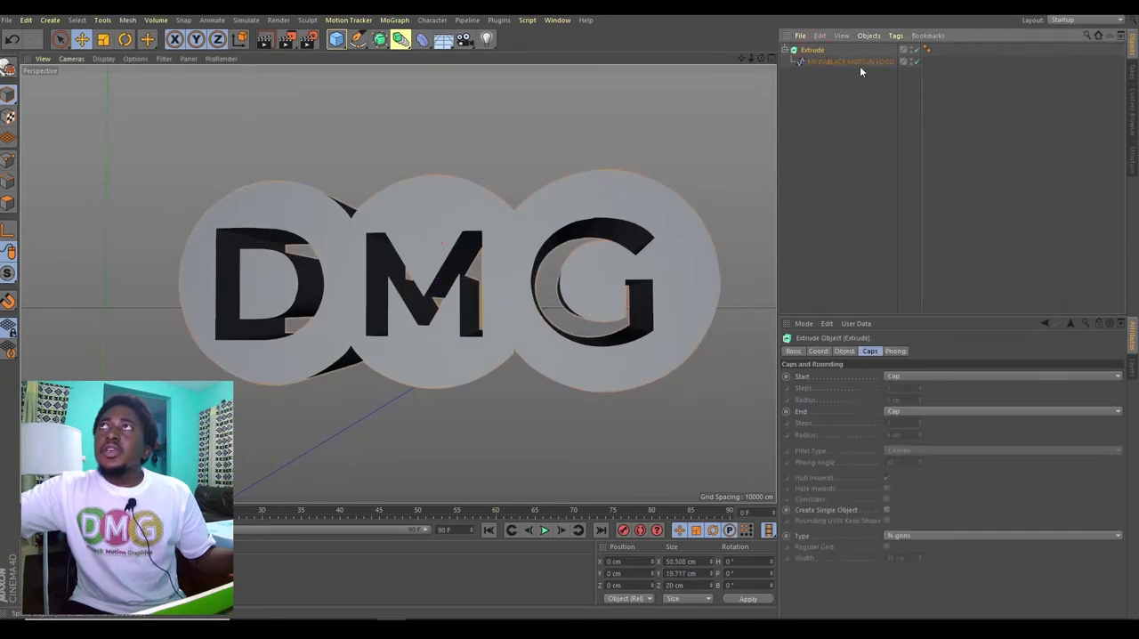
Step: Set the Extrude object's Z movement to 2 cm
left_click(847, 62)
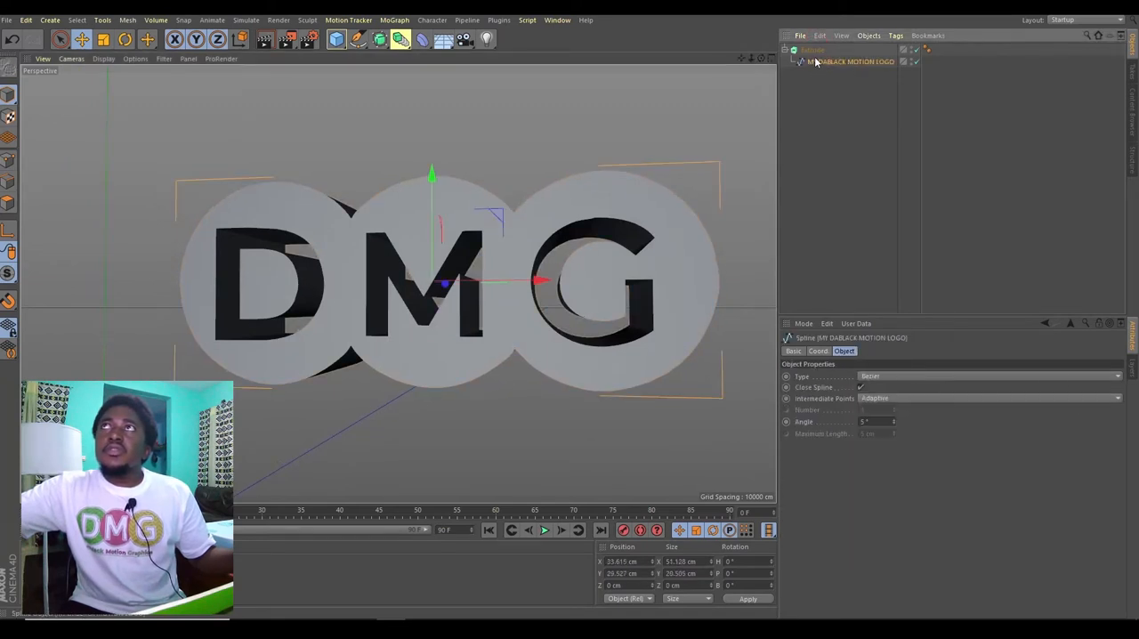
left_click(813, 51)
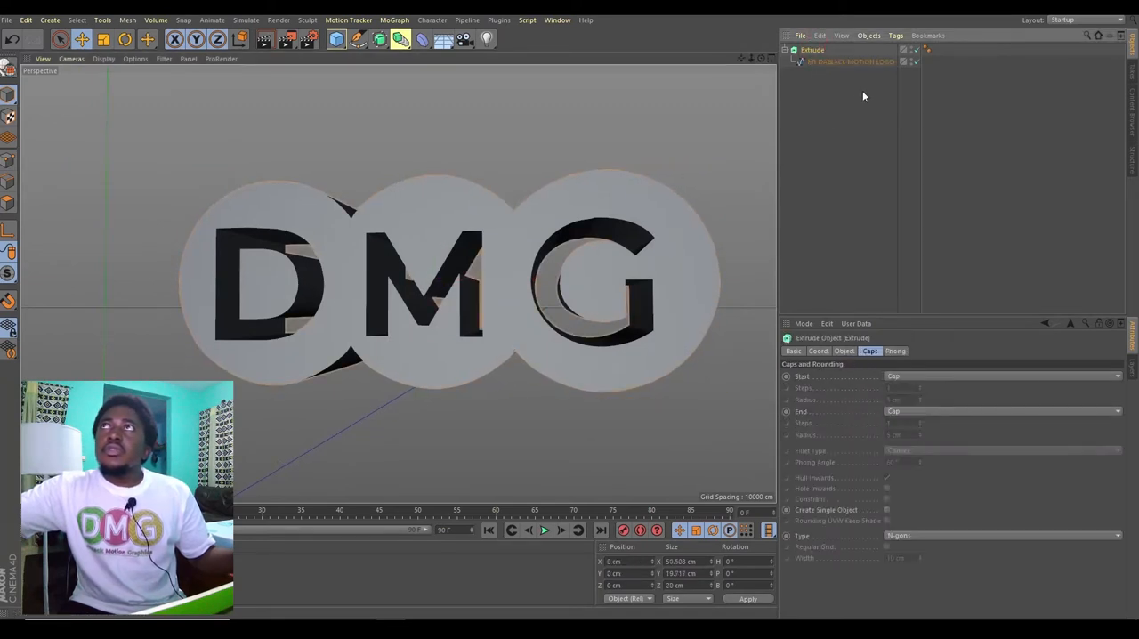
left_click_drag(398, 280, 398, 283, "alt")
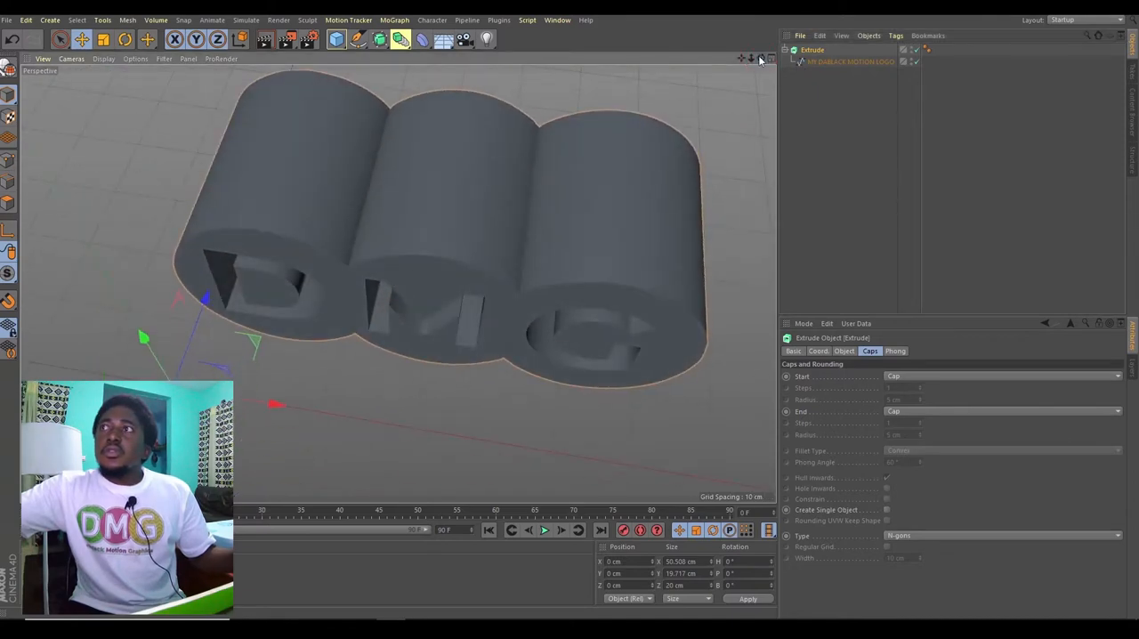
left_click(844, 351)
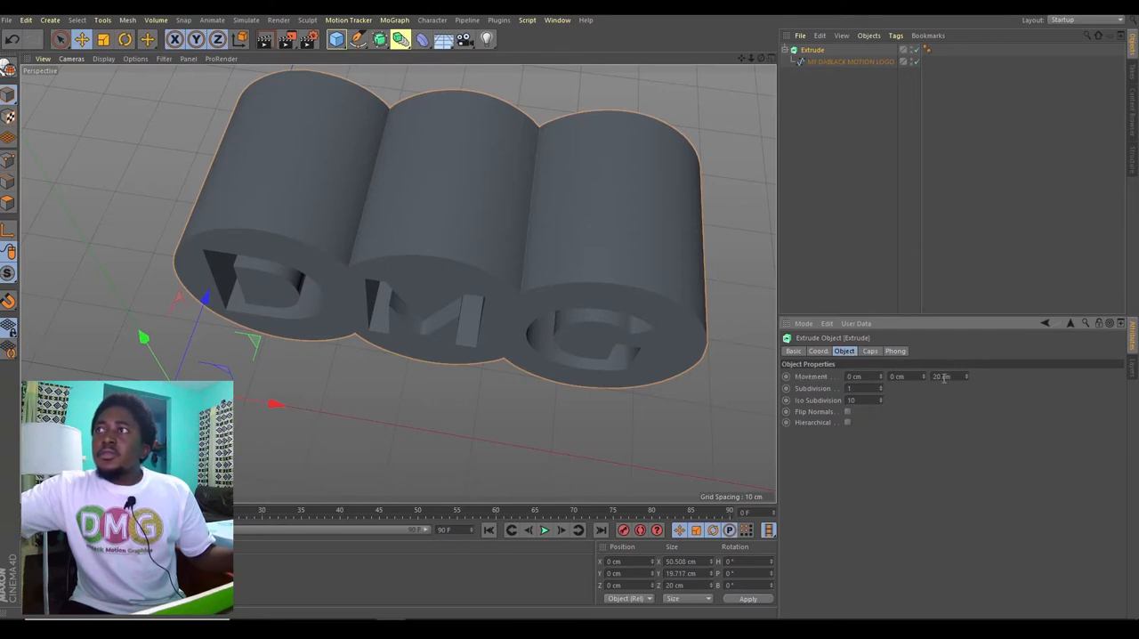
type("3")
key("Return")
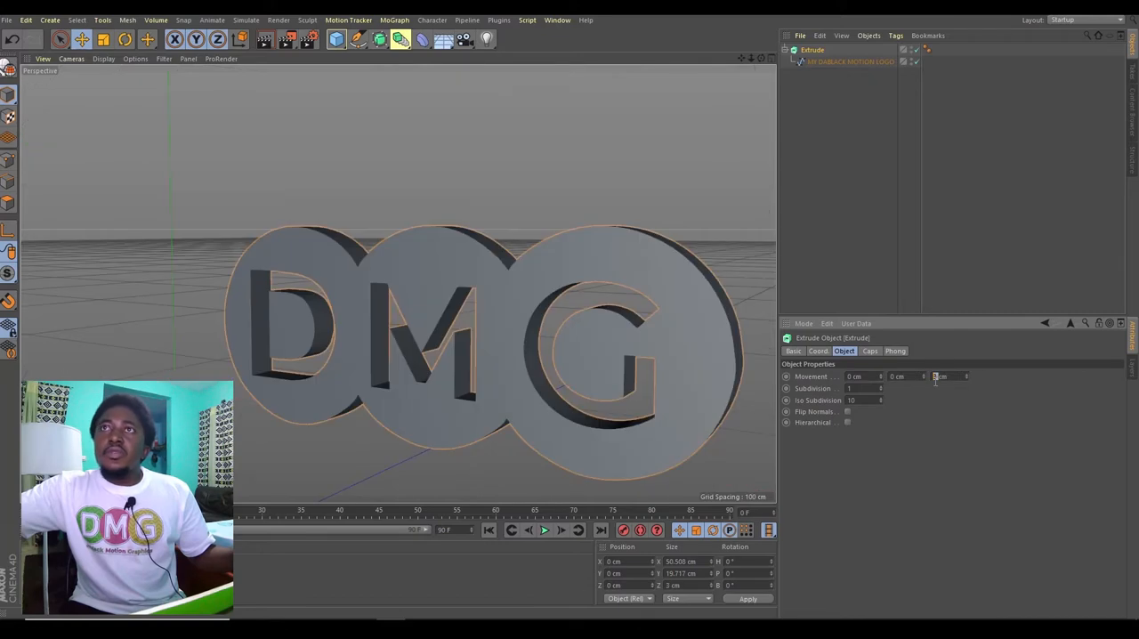
type("2")
left_click(974, 415)
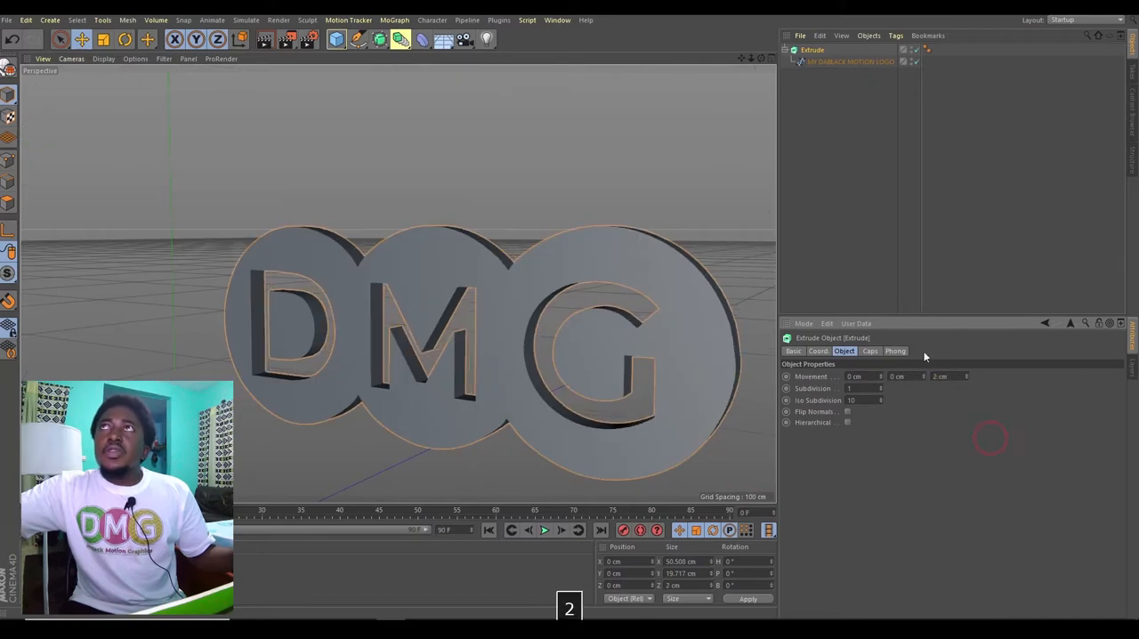
Step: Examine the extruded logo from the front and look at the Extrude object's cap settings
left_click_drag(762, 58, 672, 102)
left_click_drag(397, 282, 398, 283, "alt")
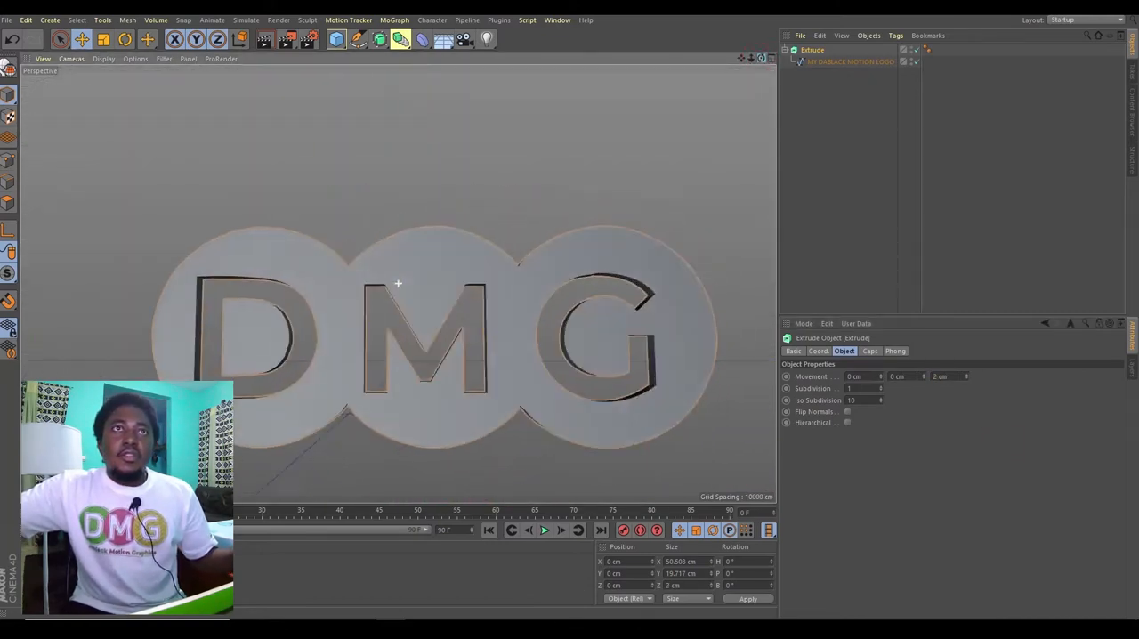
left_click_drag(397, 282, 398, 283)
left_click_drag(751, 57, 398, 283)
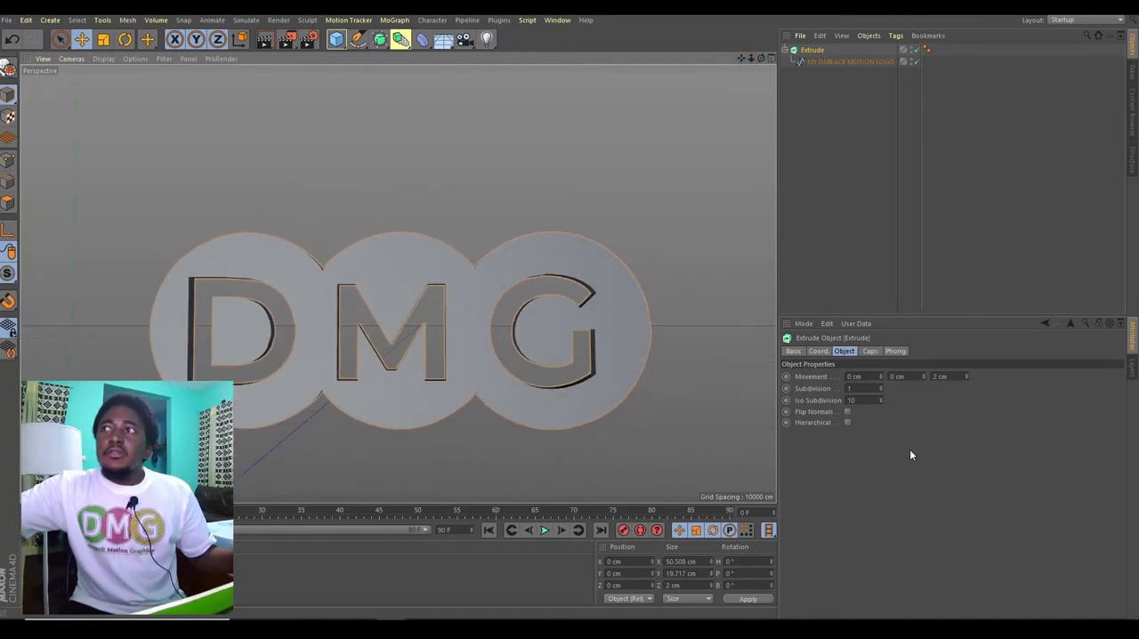
left_click(875, 354)
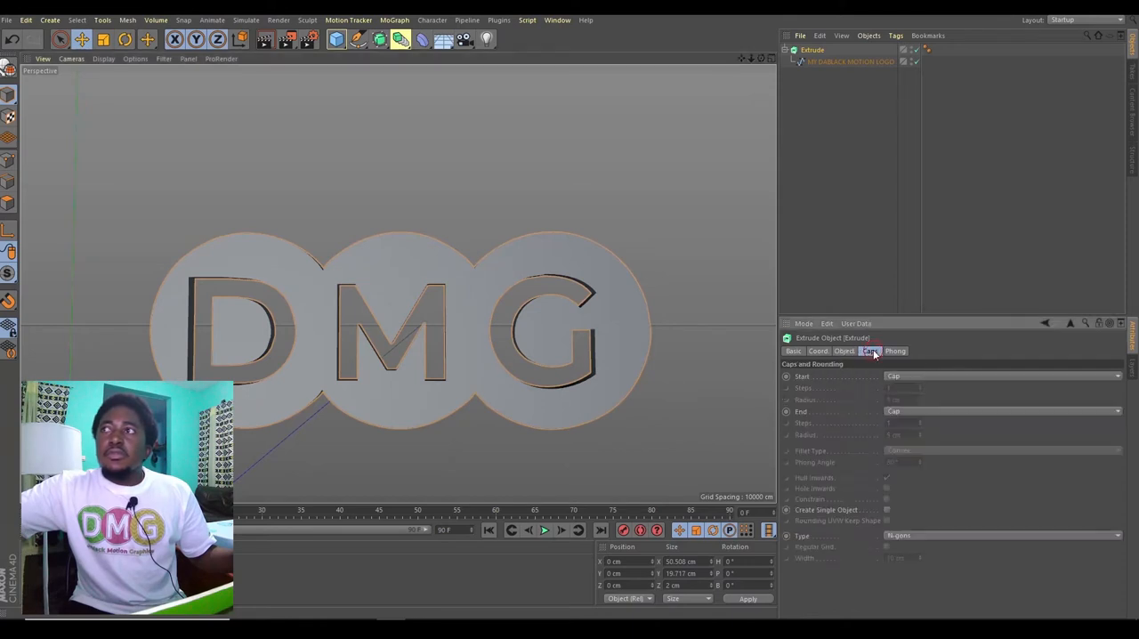
left_click(876, 294)
left_click_drag(750, 59, 398, 283)
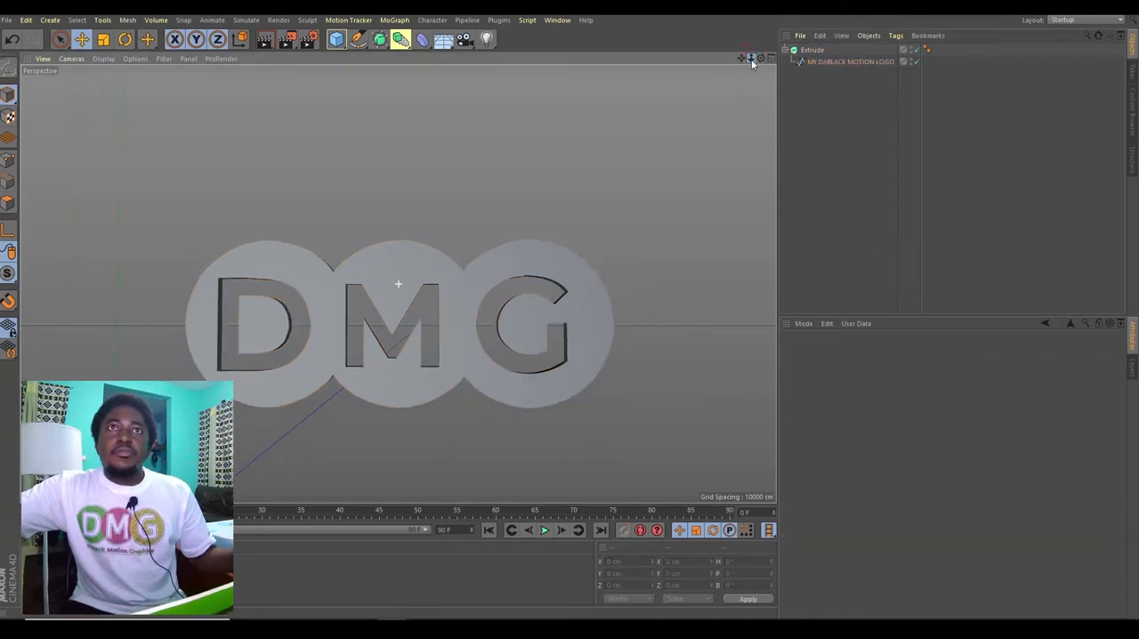
left_click_drag(761, 60, 398, 282)
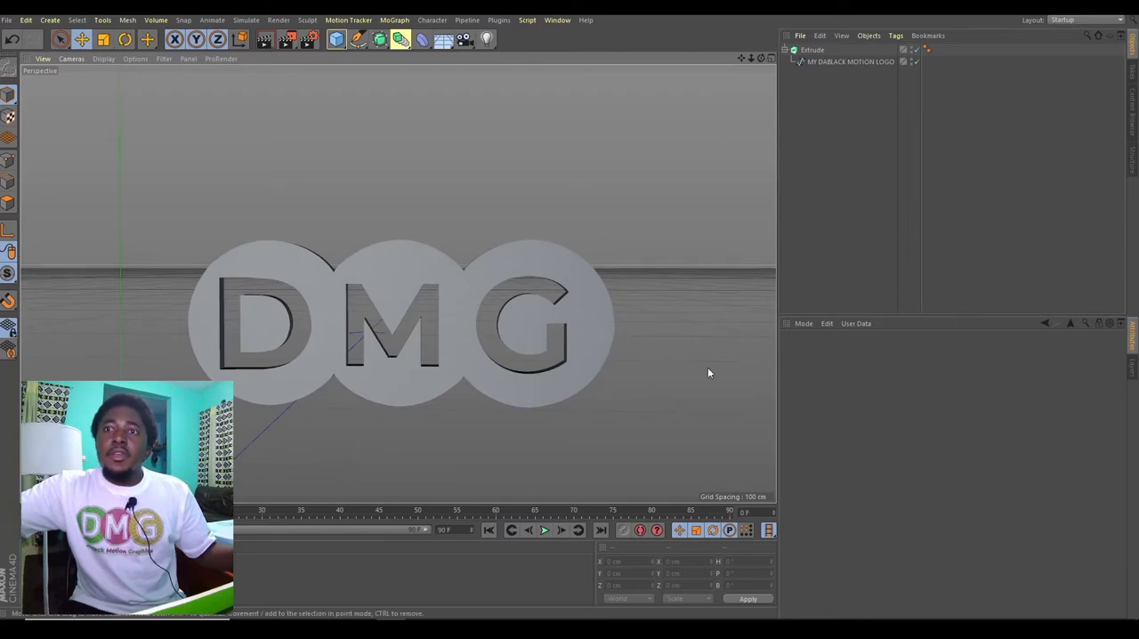
key("space")
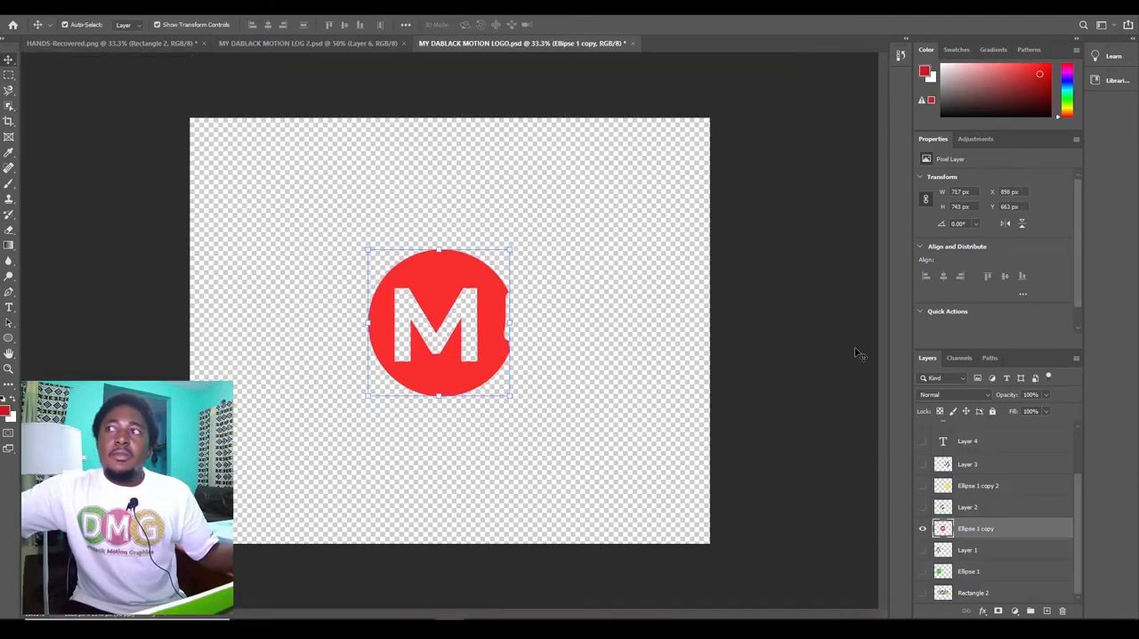
Step: Load the red M circle on the Ellipse 1 copy layer as a selection and make a work path with 2.0 pixels tolerance
left_click(943, 529, "ctrl")
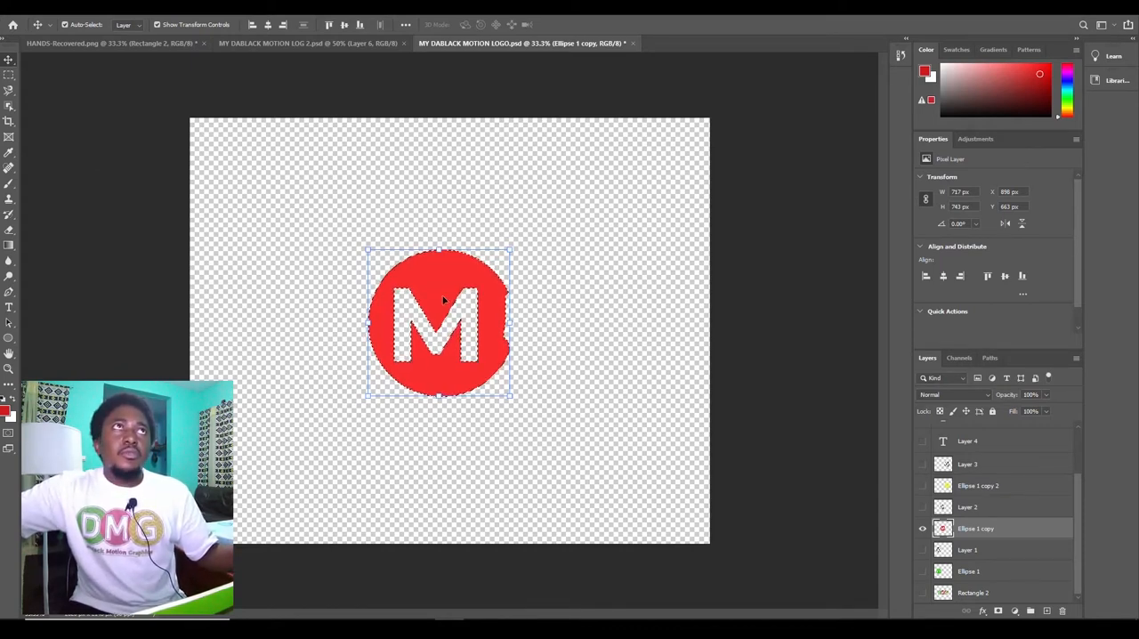
key("m")
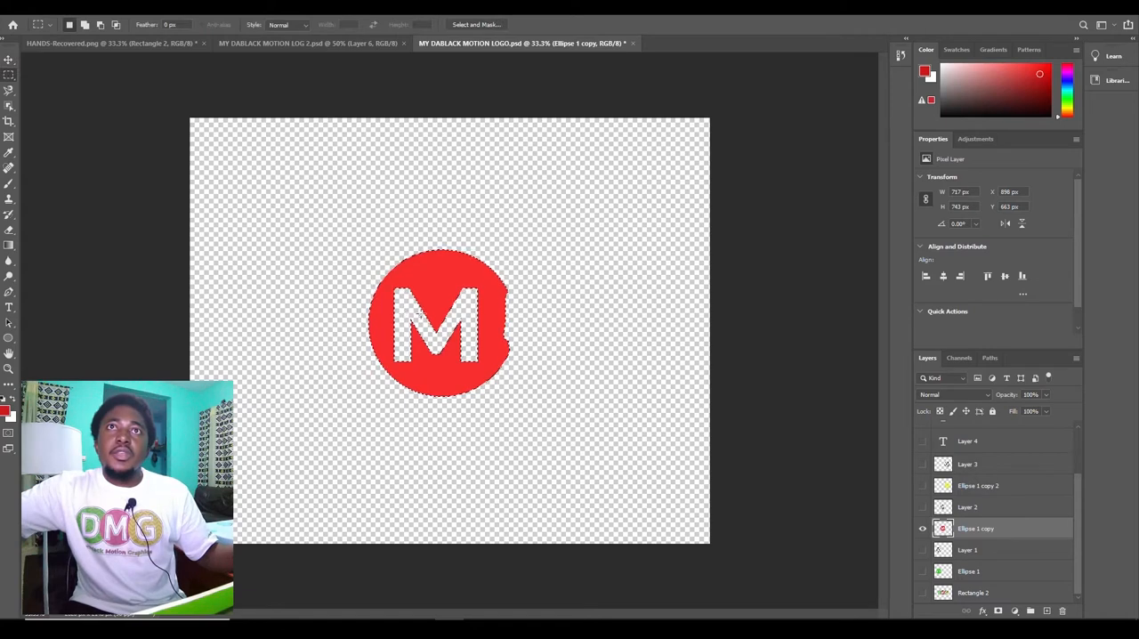
right_click(423, 314)
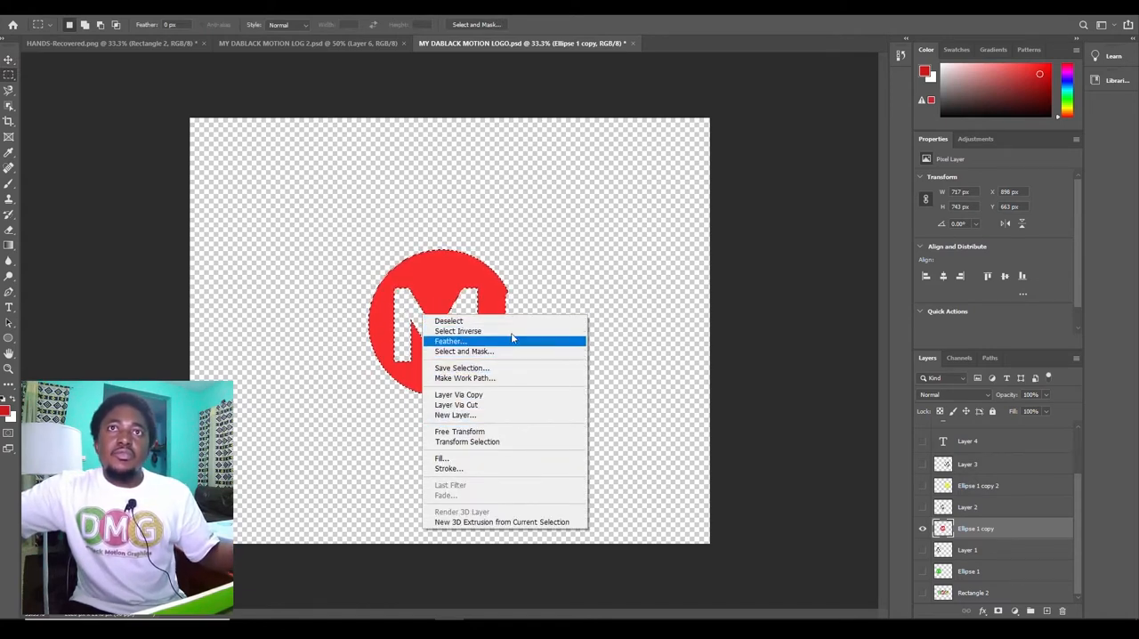
left_click(504, 377)
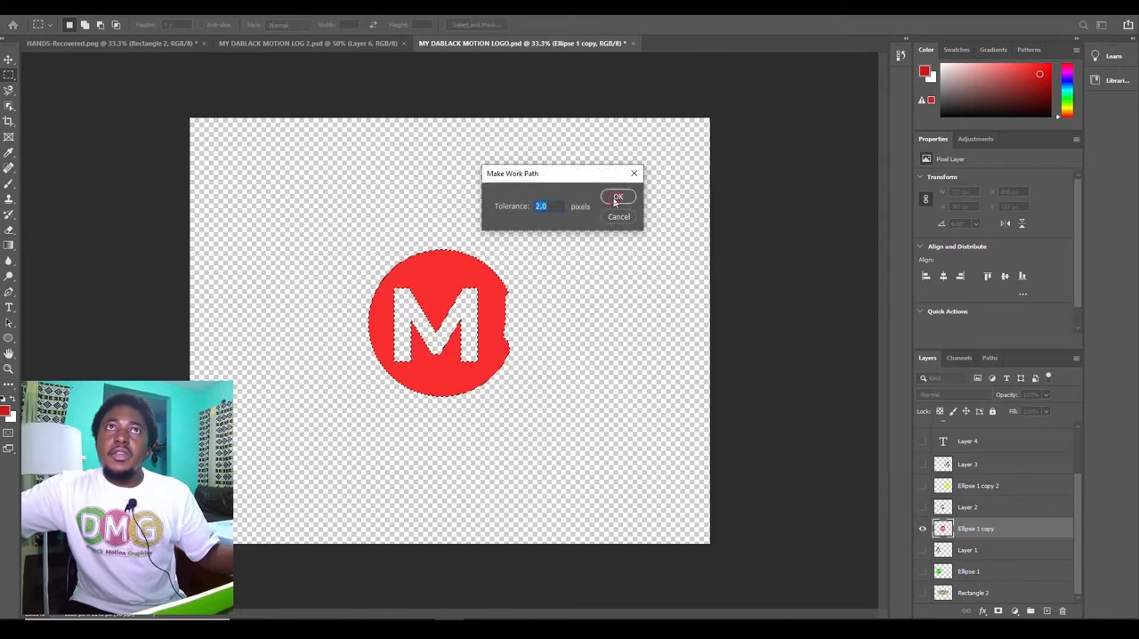
left_click(618, 196)
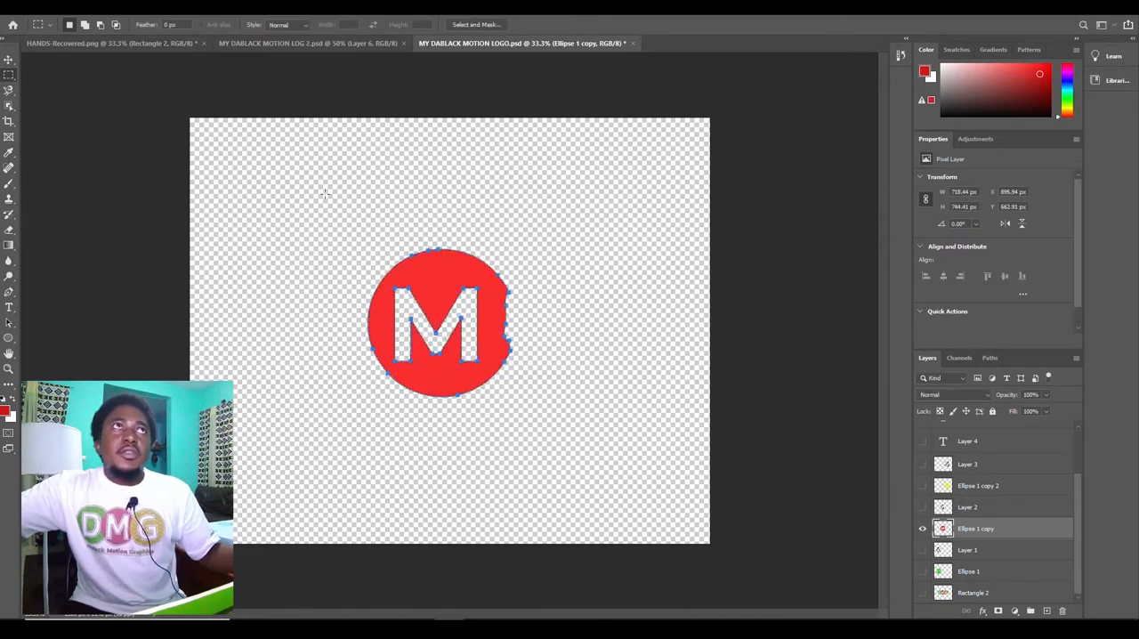
Step: Export the red M circle's path to Illustrator as RED in the tutoriel 1 folder
left_click(24, 12)
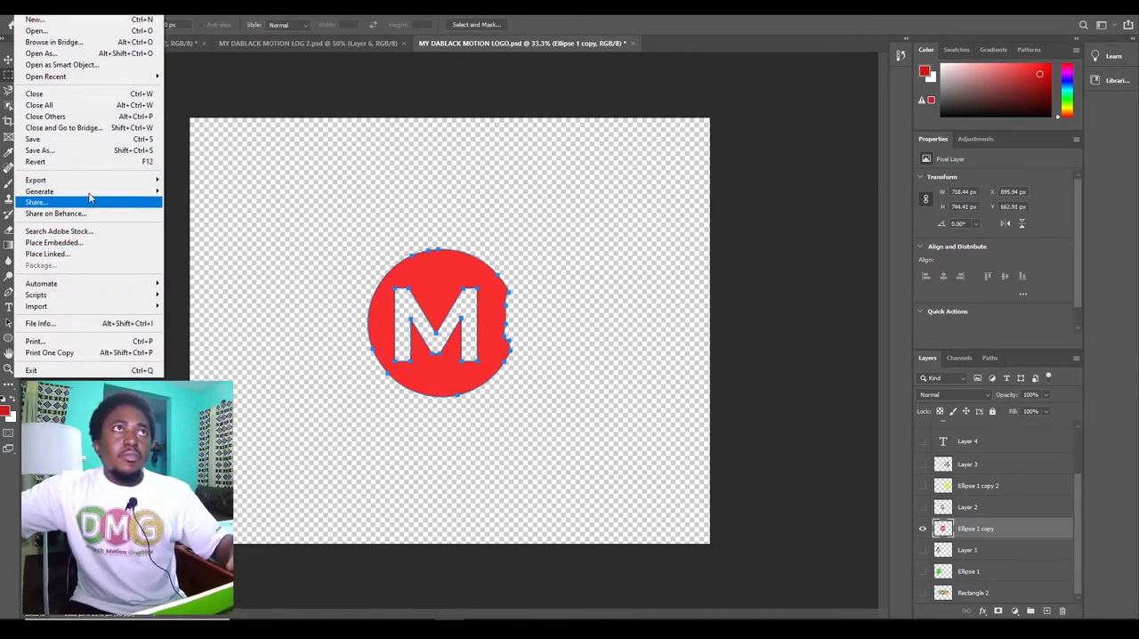
mouse_move(90, 182)
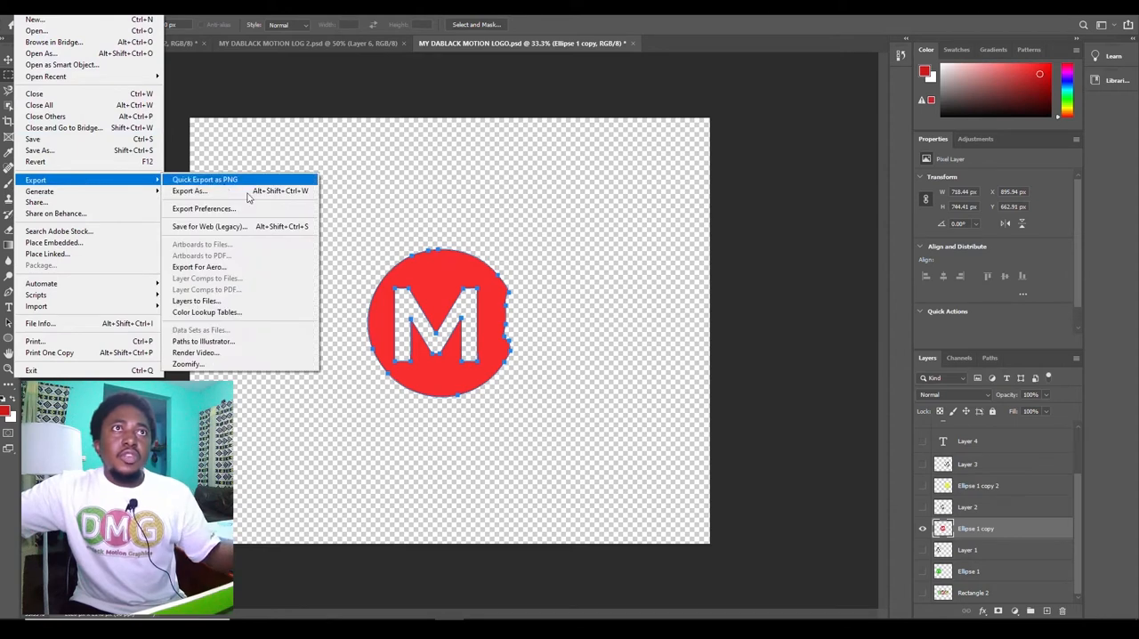
left_click(291, 341)
left_click(649, 216)
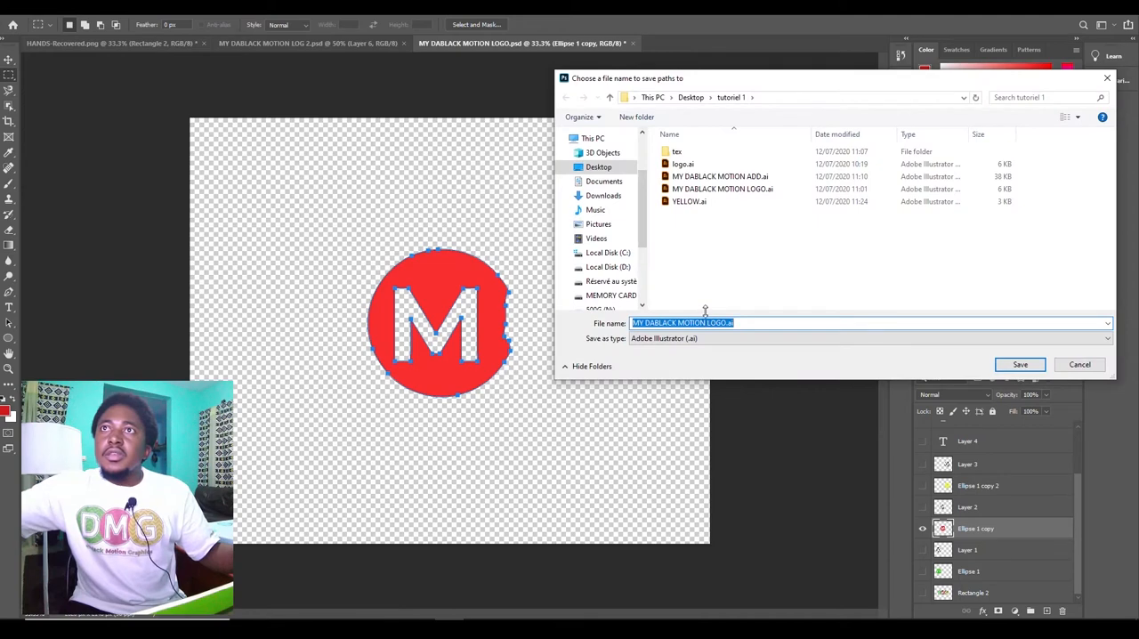
type("RED")
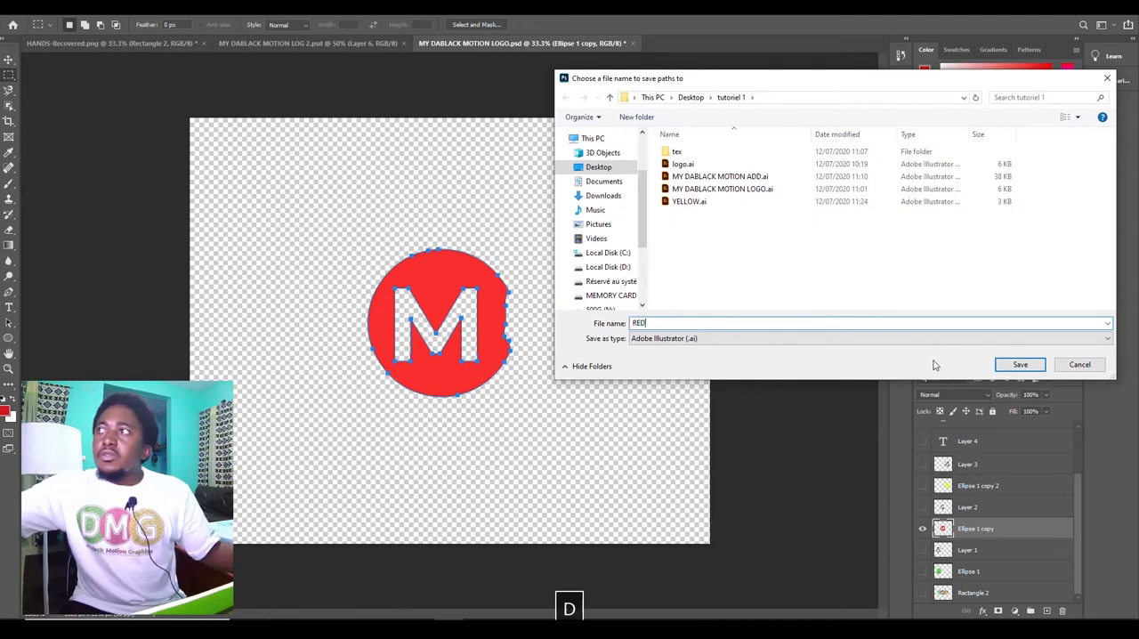
left_click(1017, 364)
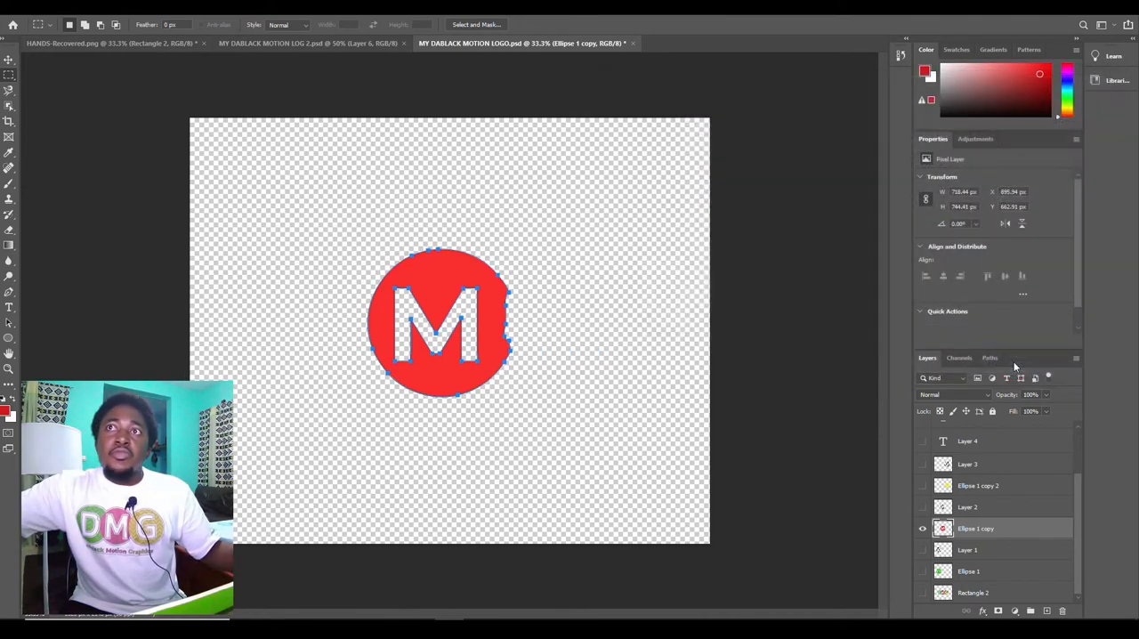
Step: Hide the Ellipse 1 copy layer, show and select the Ellipse 1 layer, and dismiss the M path outline
left_click(924, 529)
left_click(934, 572)
left_click(922, 571)
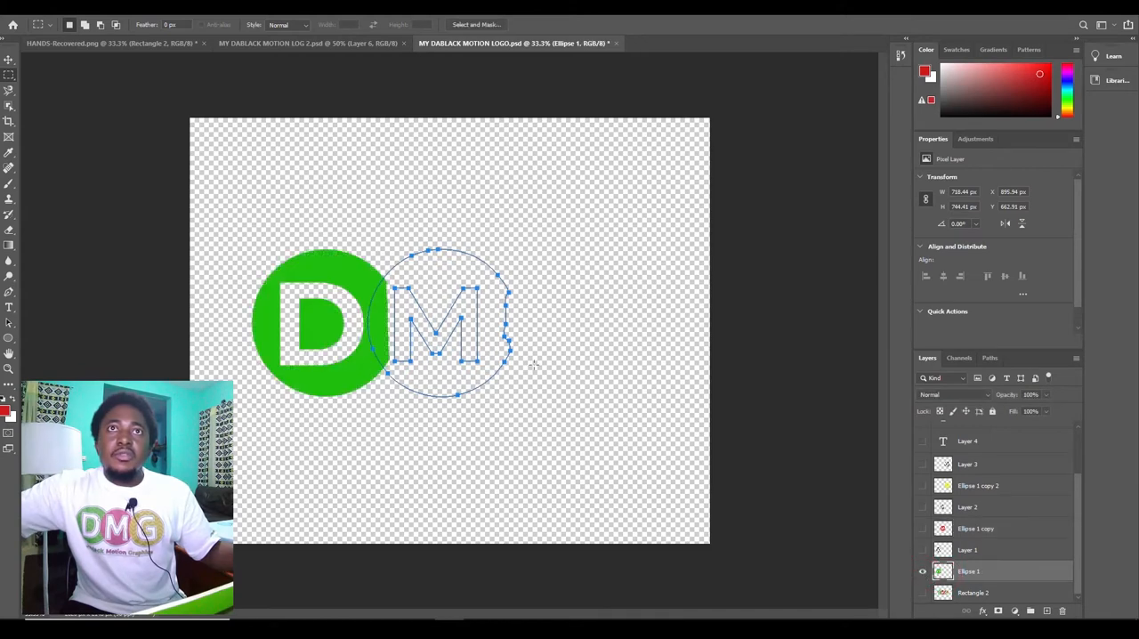
key("ctrl+d")
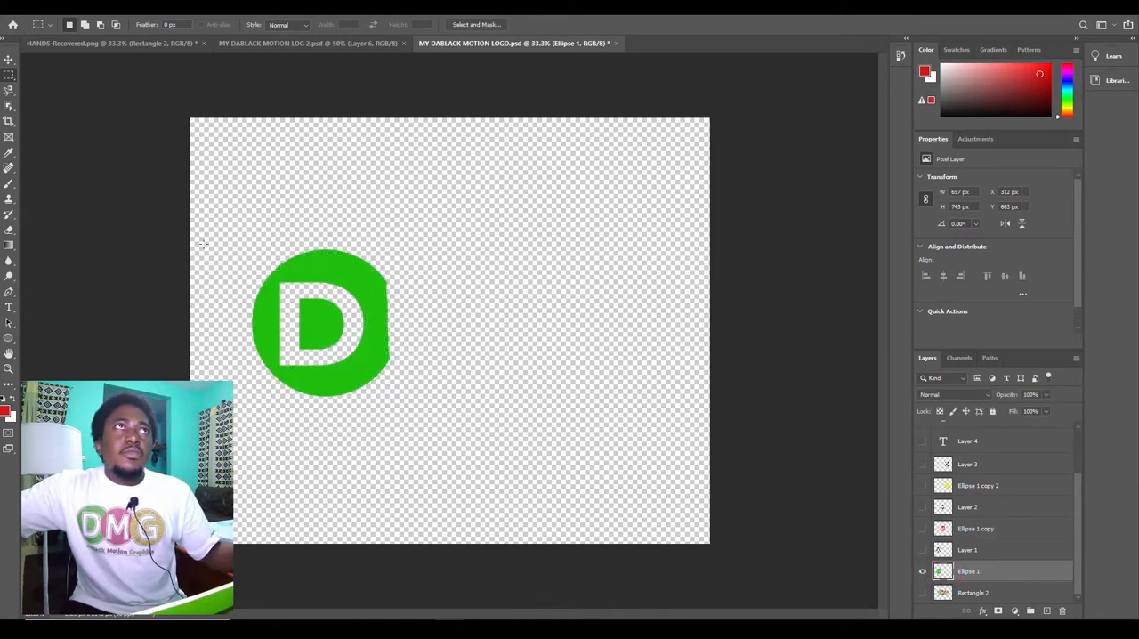
Step: Load the green D circle on the Ellipse 1 layer as a selection and make a work path with 2.0 pixels tolerance
left_click(10, 59)
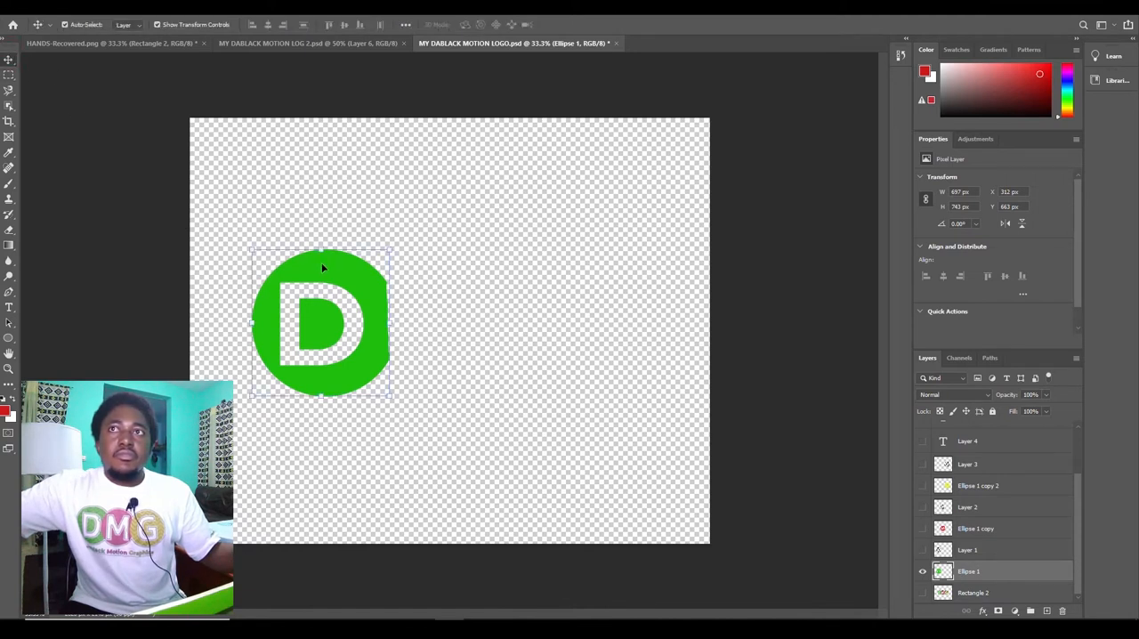
left_click(943, 573, "ctrl")
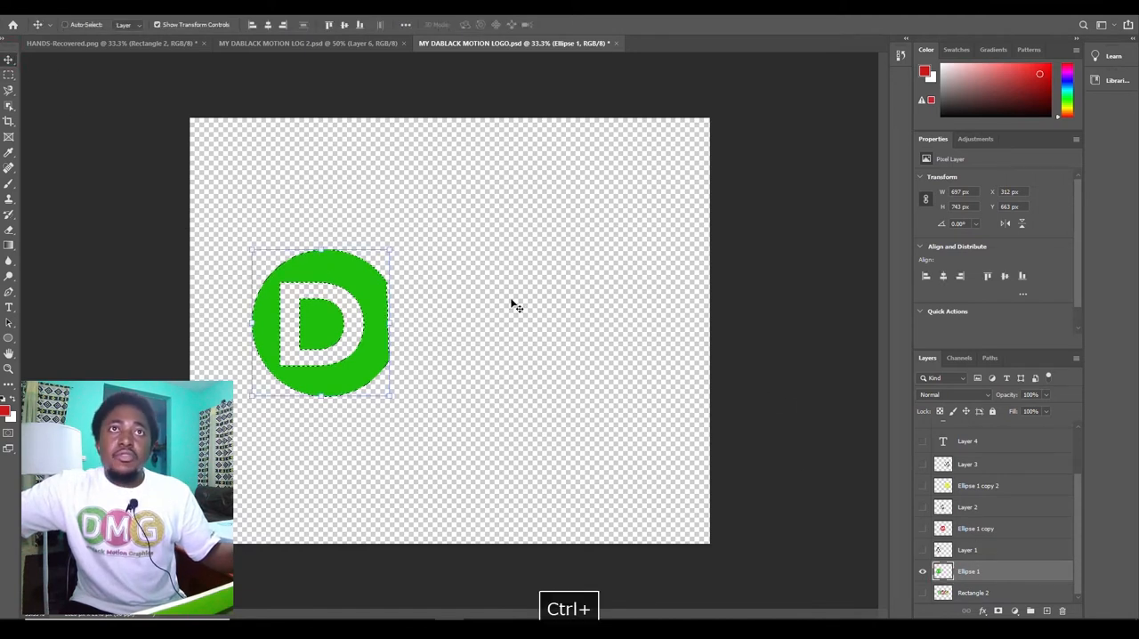
left_click(10, 75)
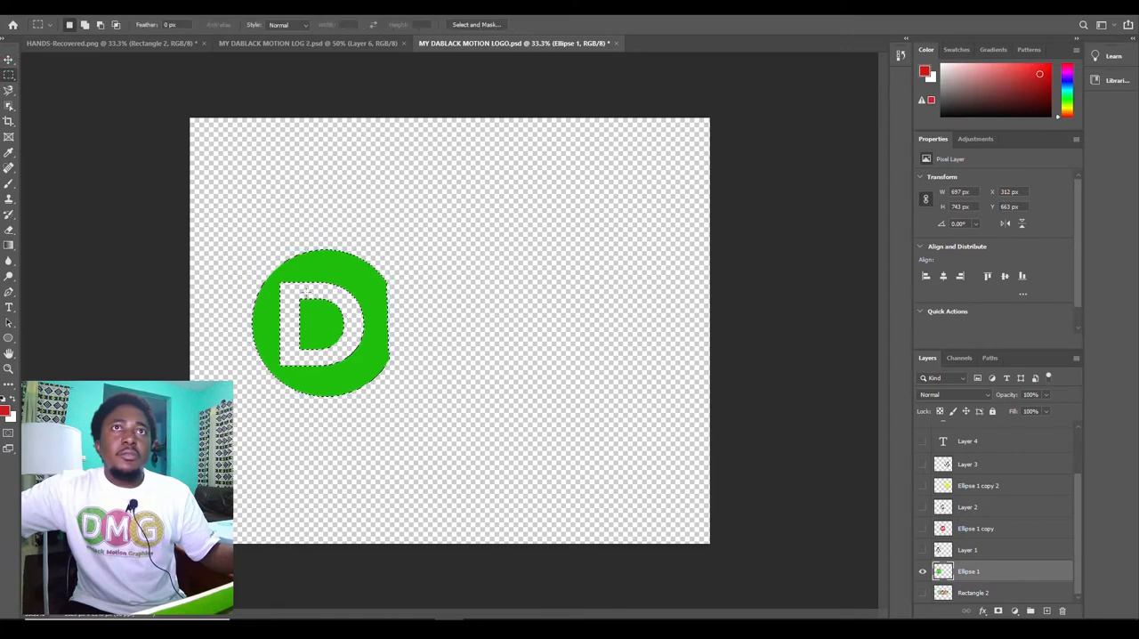
right_click(363, 306)
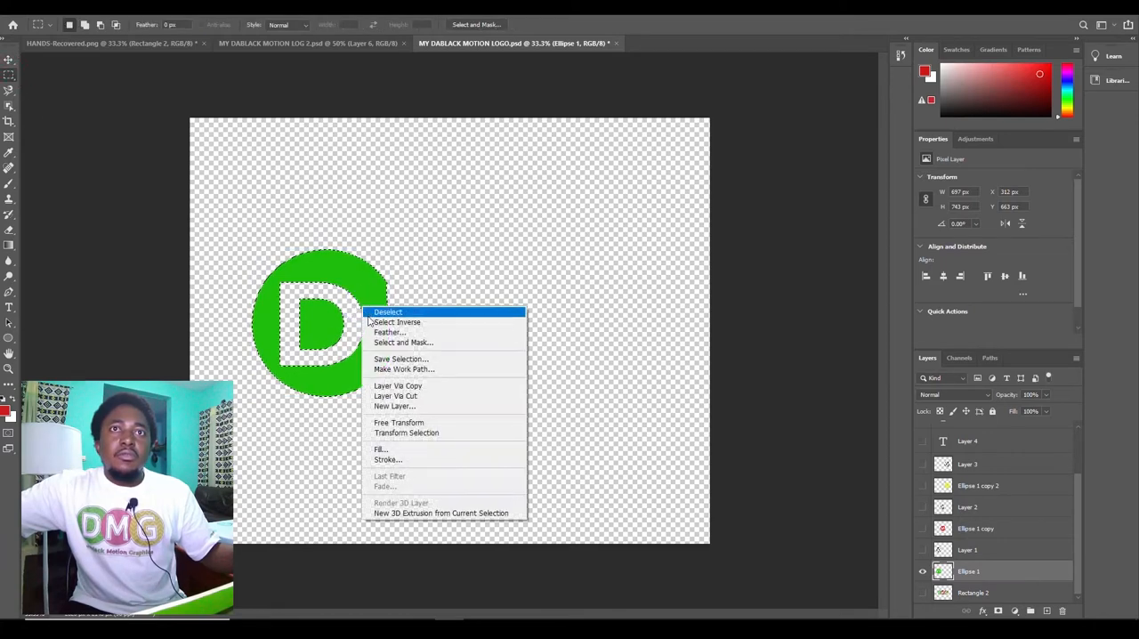
left_click(436, 368)
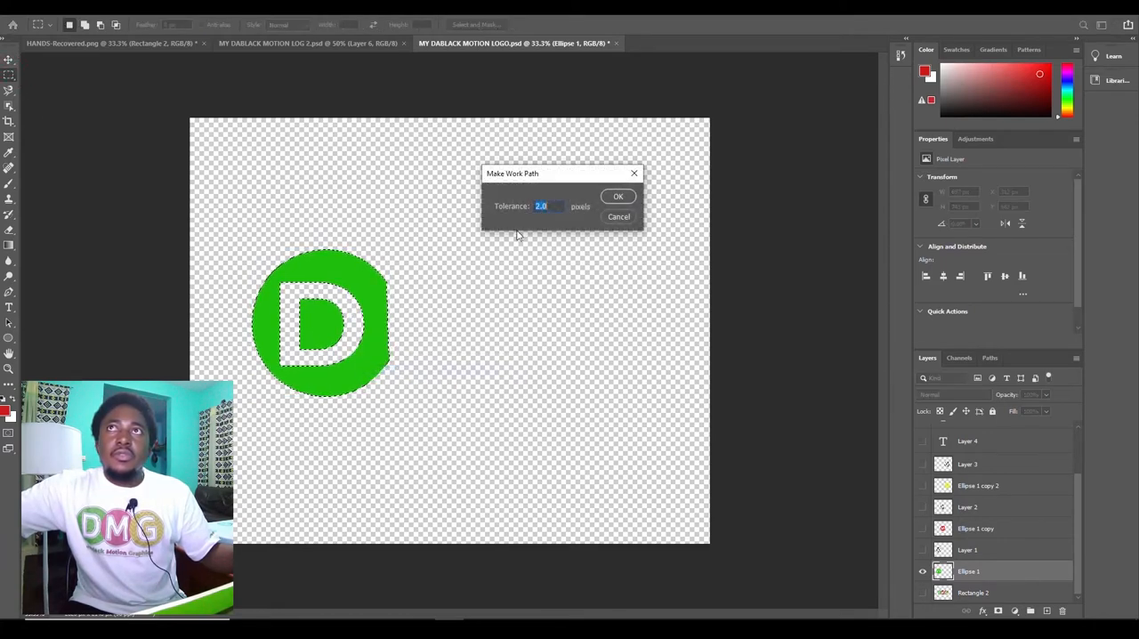
left_click(617, 197)
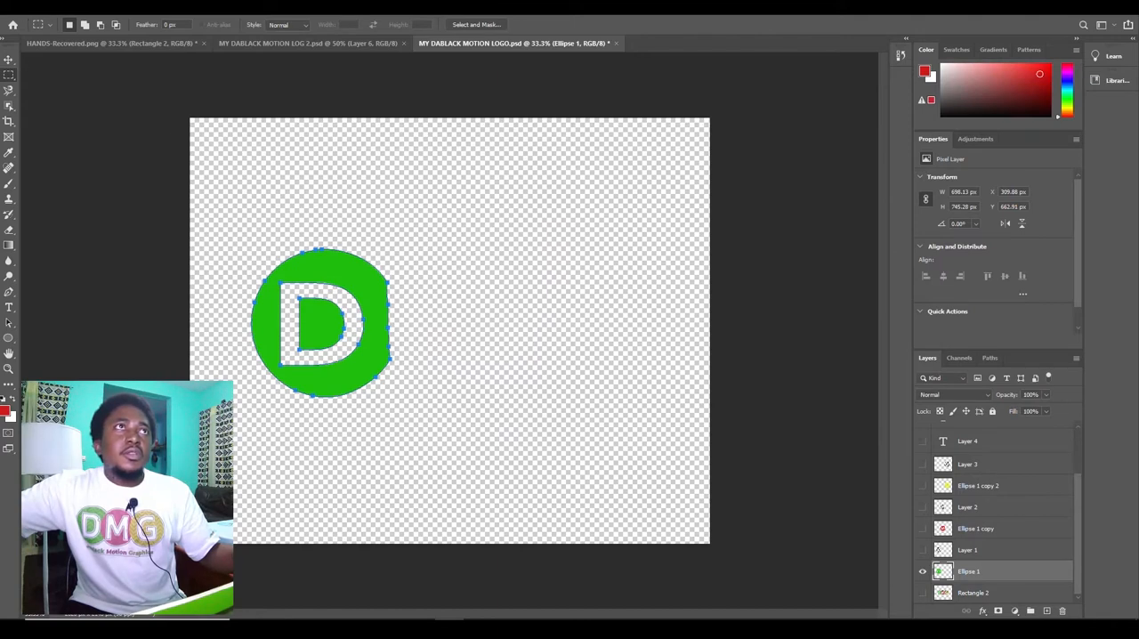
Step: Export the green D circle's path to Illustrator as GREEN in the tutoriel 1 folder
left_click(23, 9)
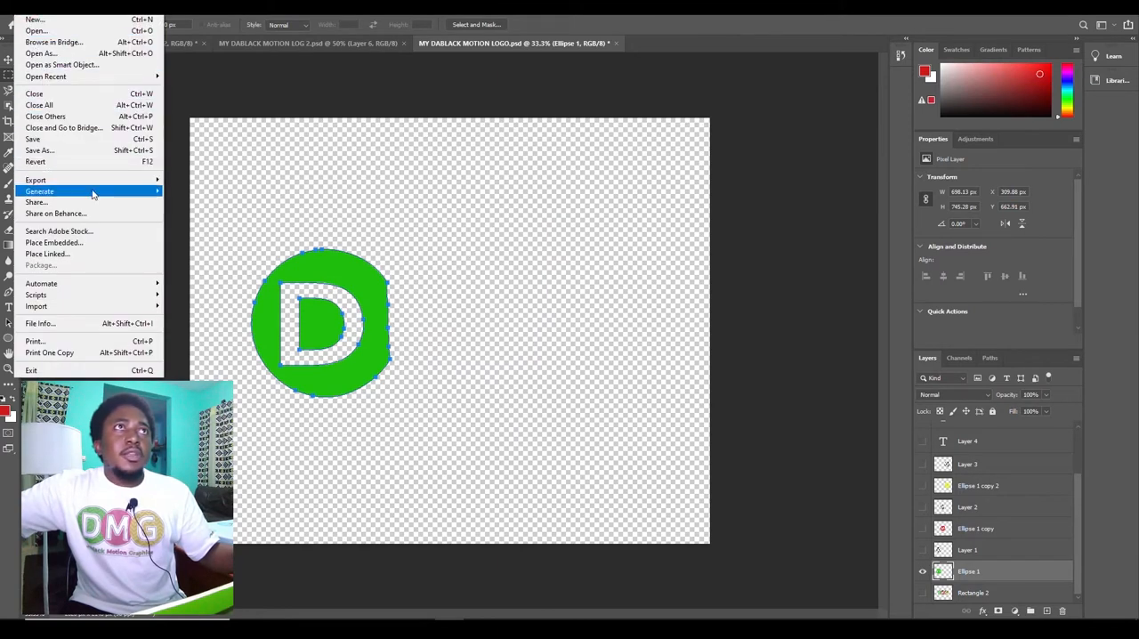
mouse_move(161, 181)
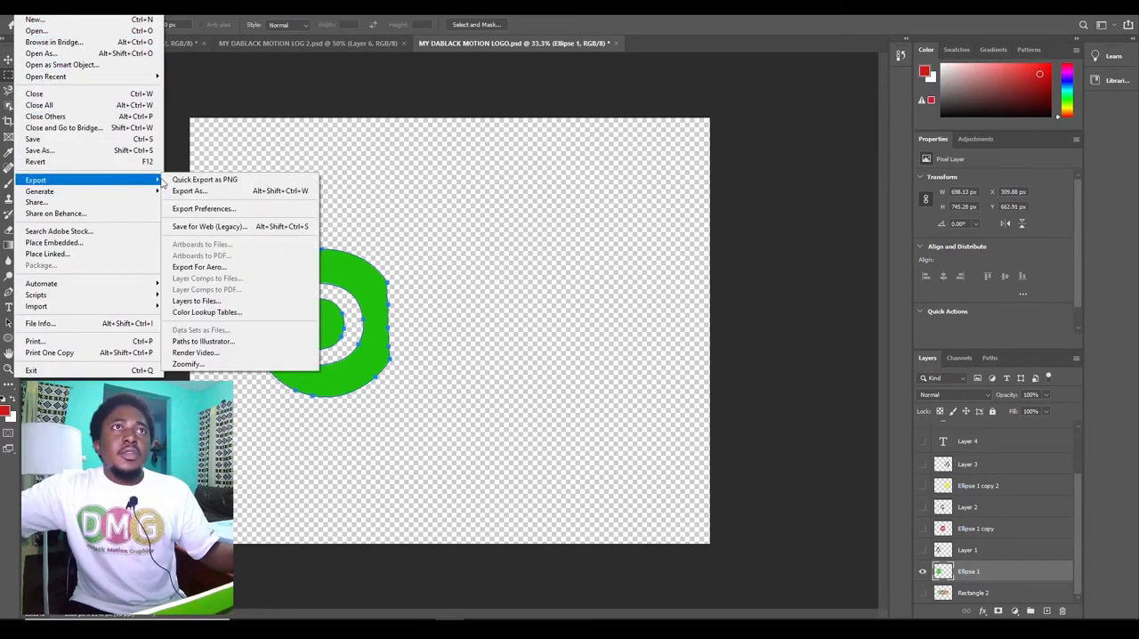
left_click(254, 341)
left_click(660, 215)
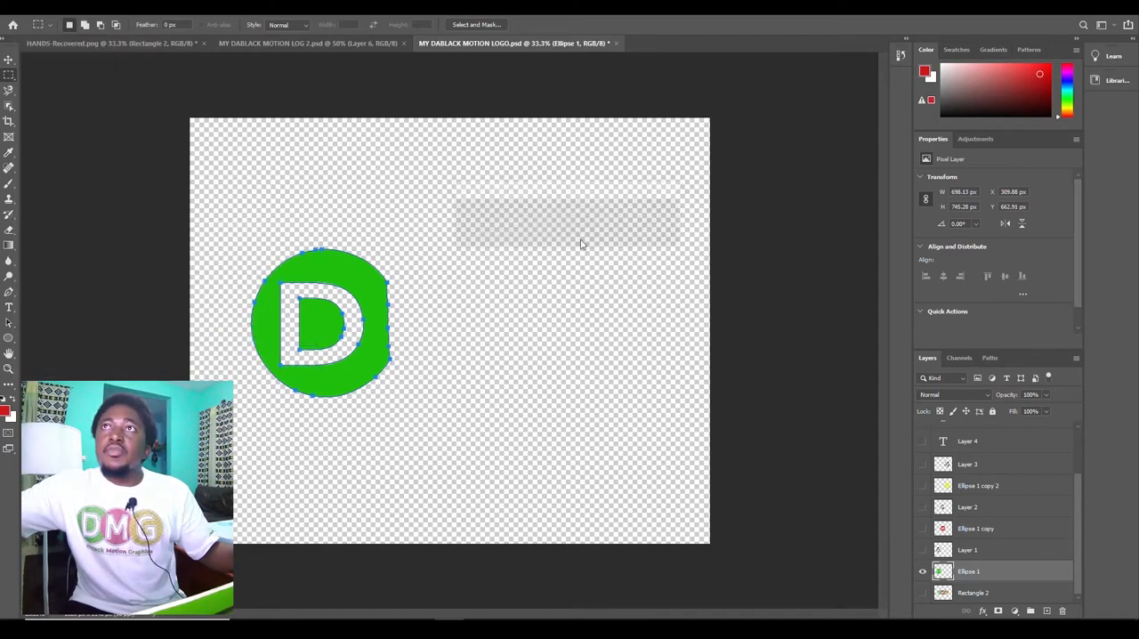
type("GREEN")
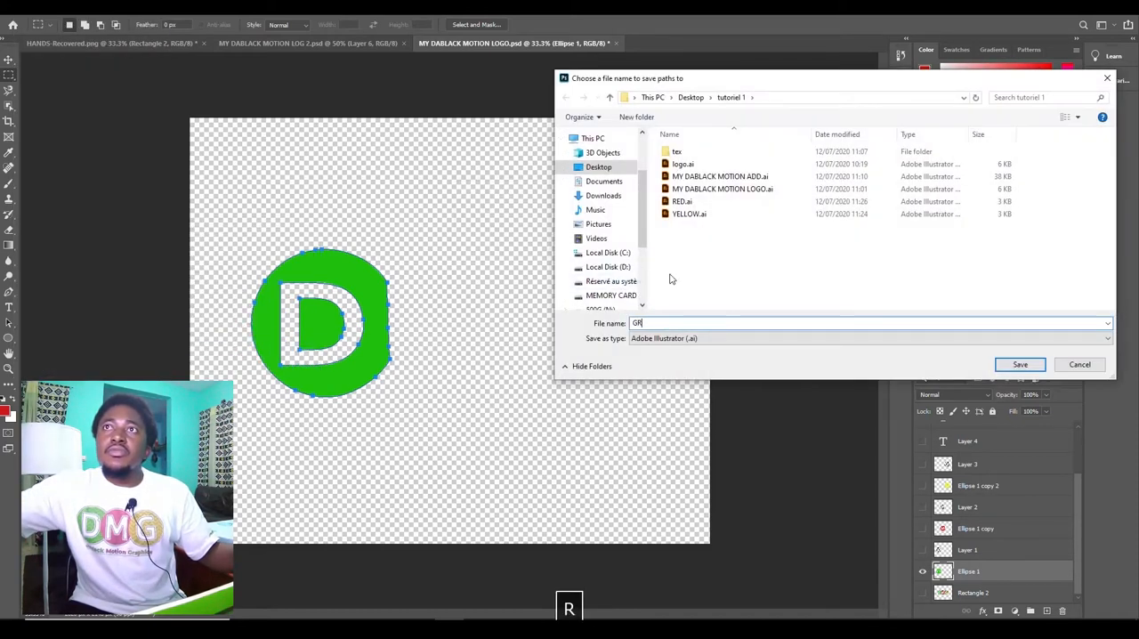
left_click(1019, 364)
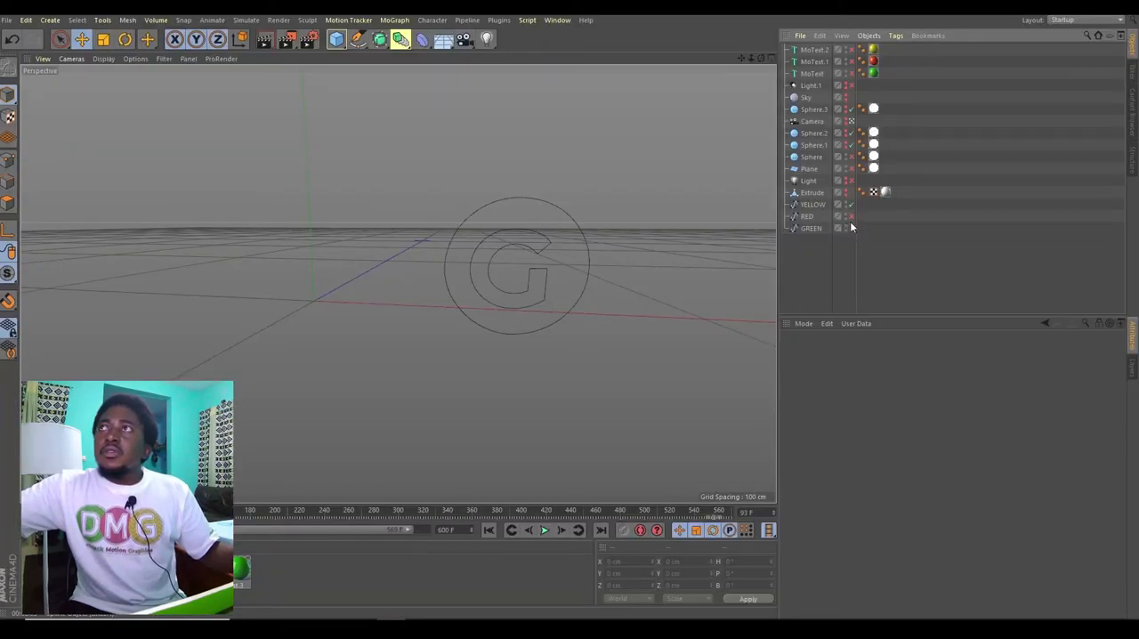
Step: Switch to Cinema 4D, enable the GREEN and RED splines, and add three Extrude generators
left_click(852, 229)
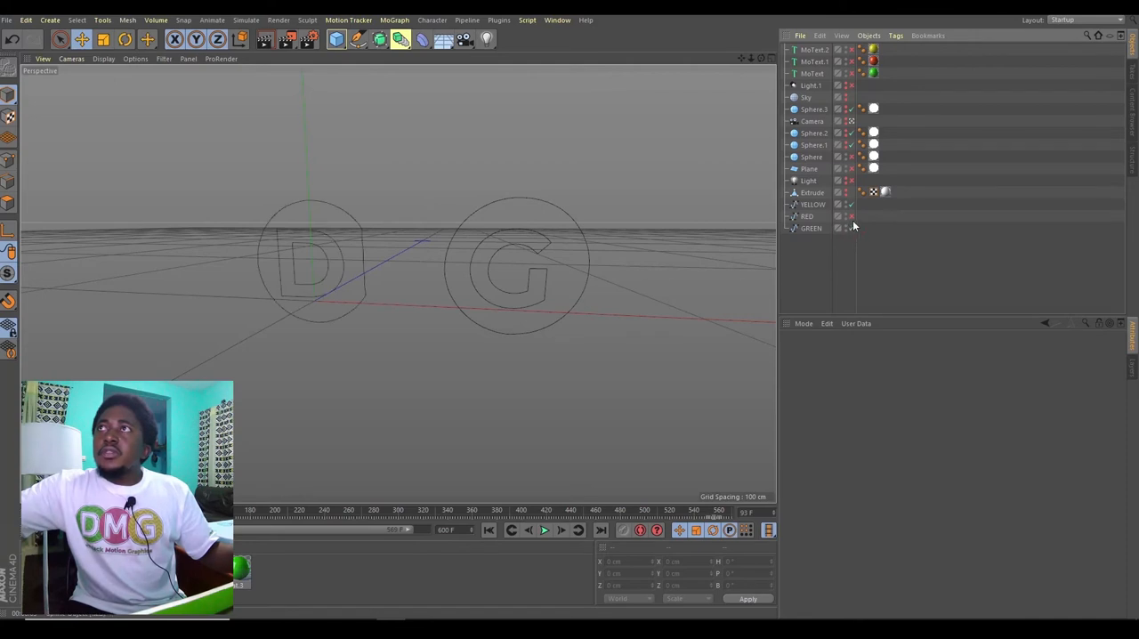
left_click(851, 218)
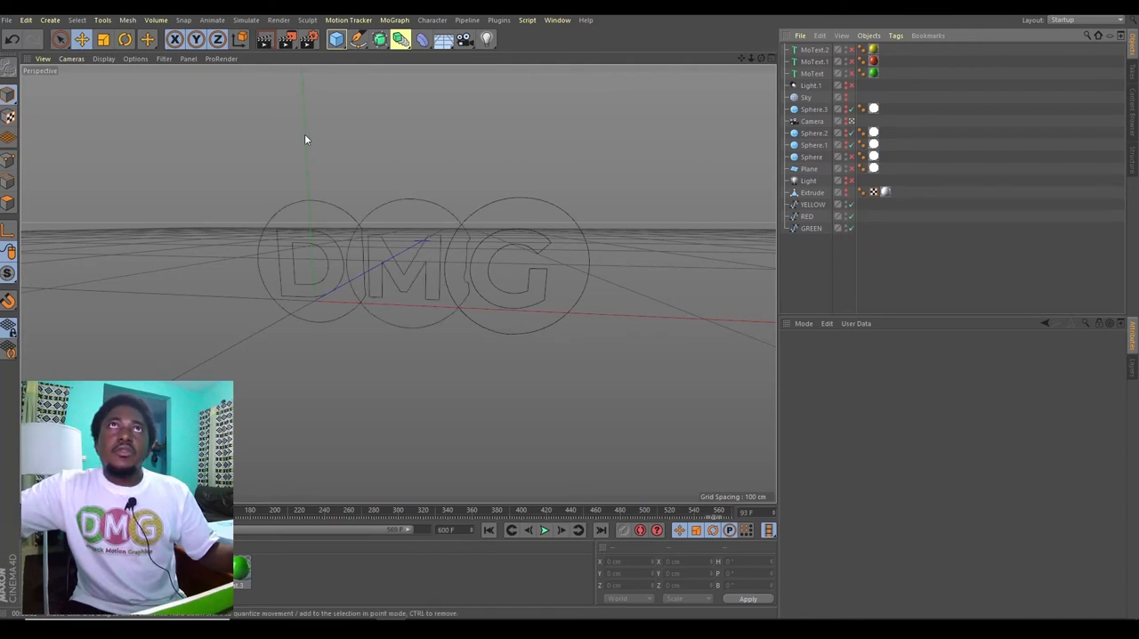
left_click(379, 39)
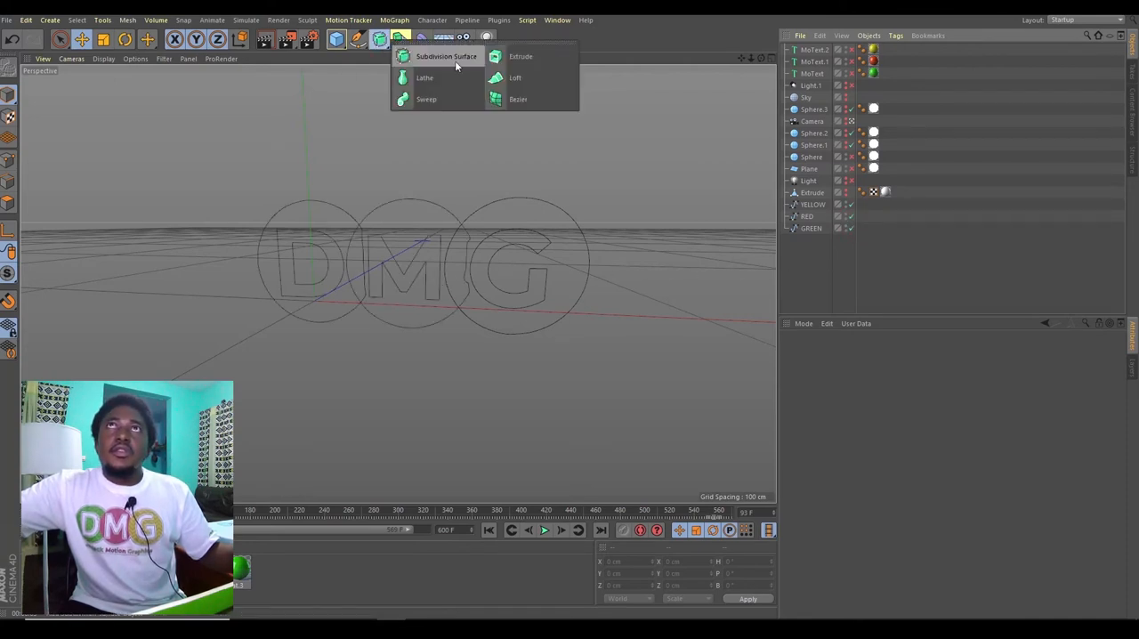
left_click(513, 59)
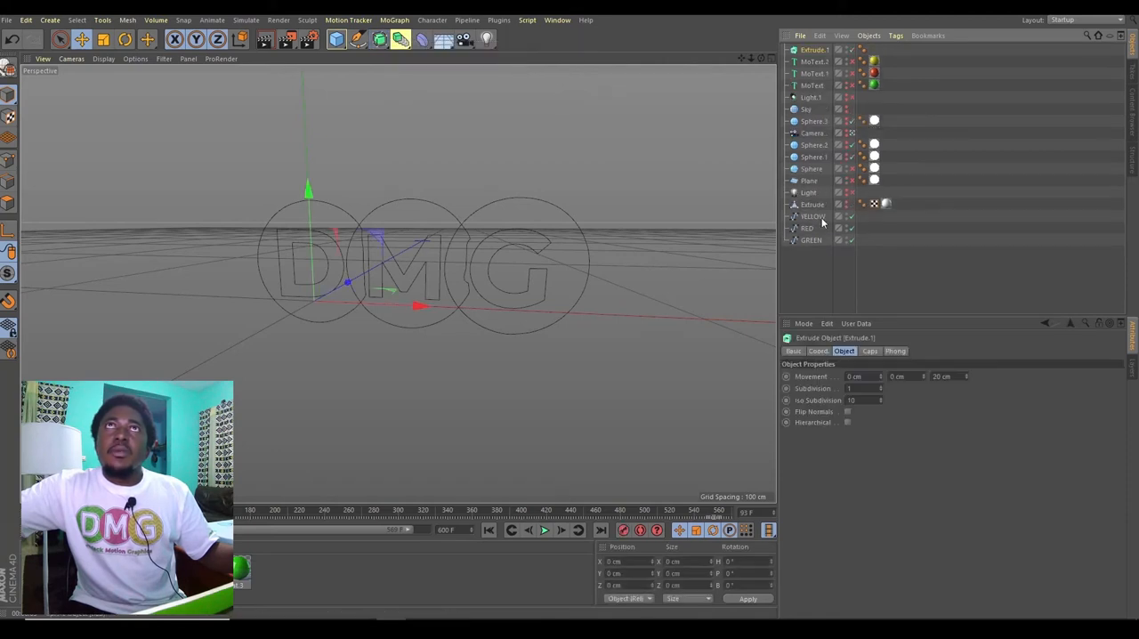
left_click(379, 39)
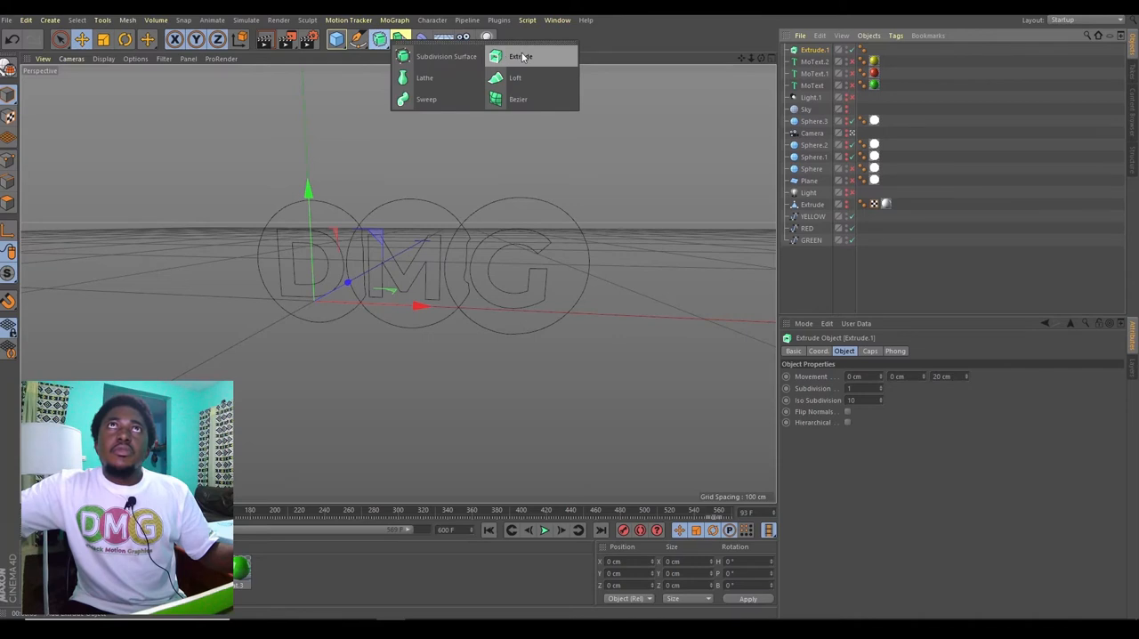
left_click(522, 57)
left_click(379, 39)
left_click(521, 57)
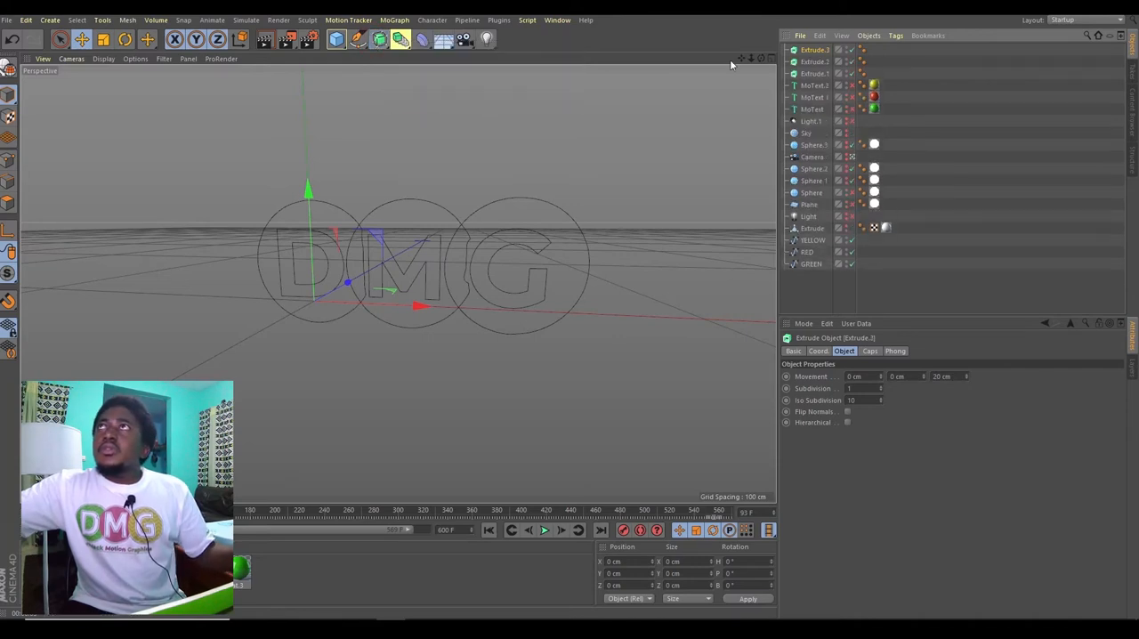
Step: Move the three new Extrude objects below the GREEN spline and make GREEN a child of Extrude.1
left_click(820, 54, "ctrl")
left_click(820, 74, "ctrl+shift")
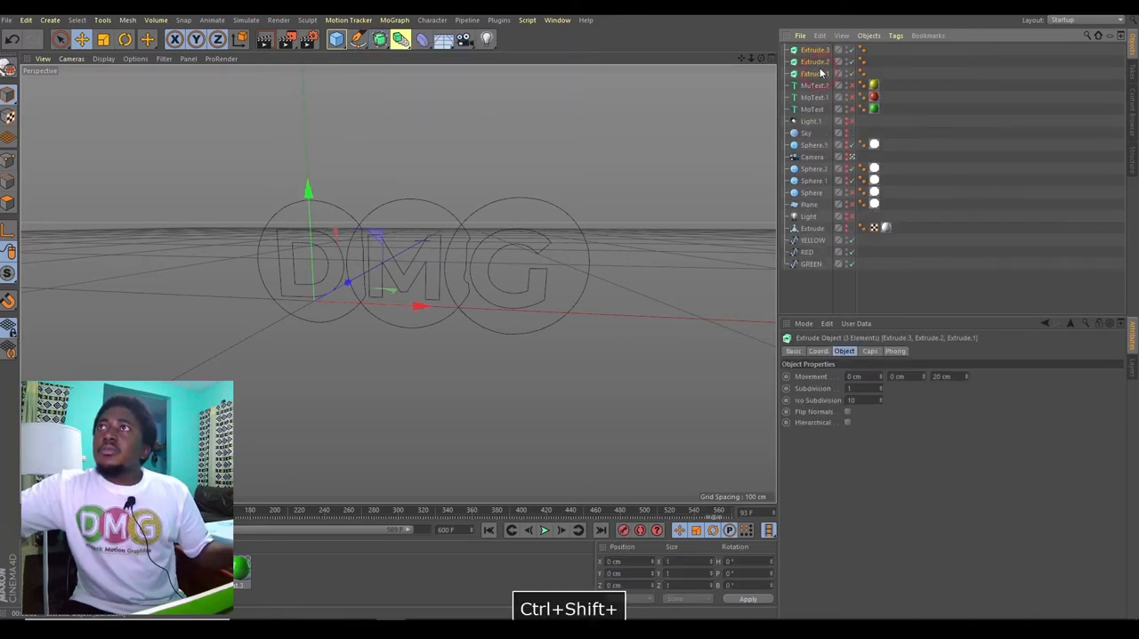
left_click_drag(819, 54, 812, 290)
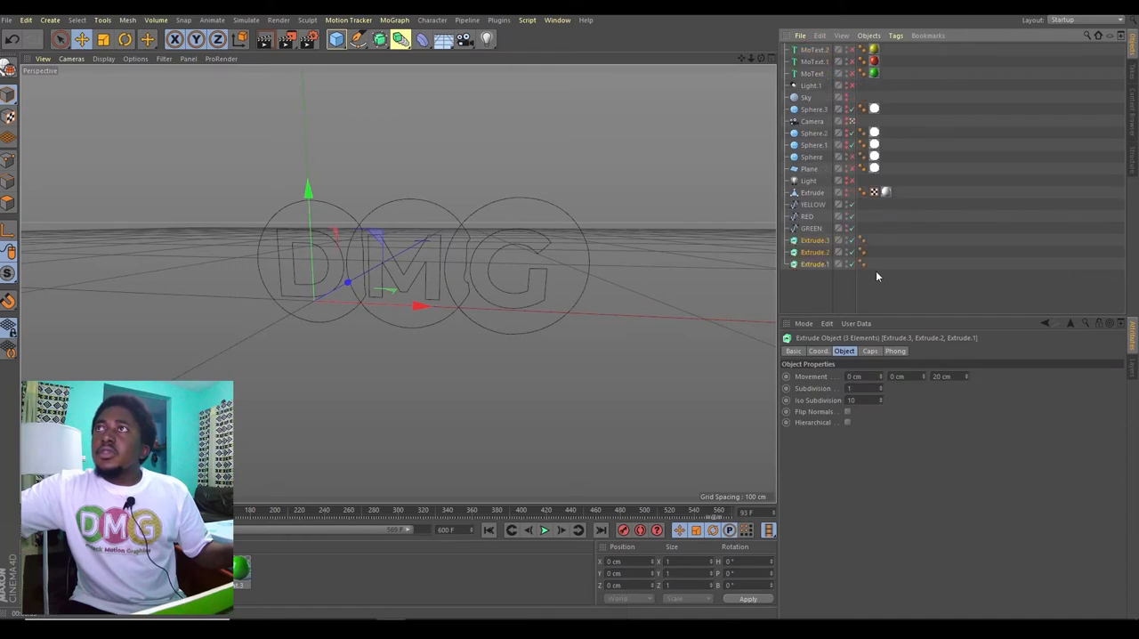
left_click(909, 280)
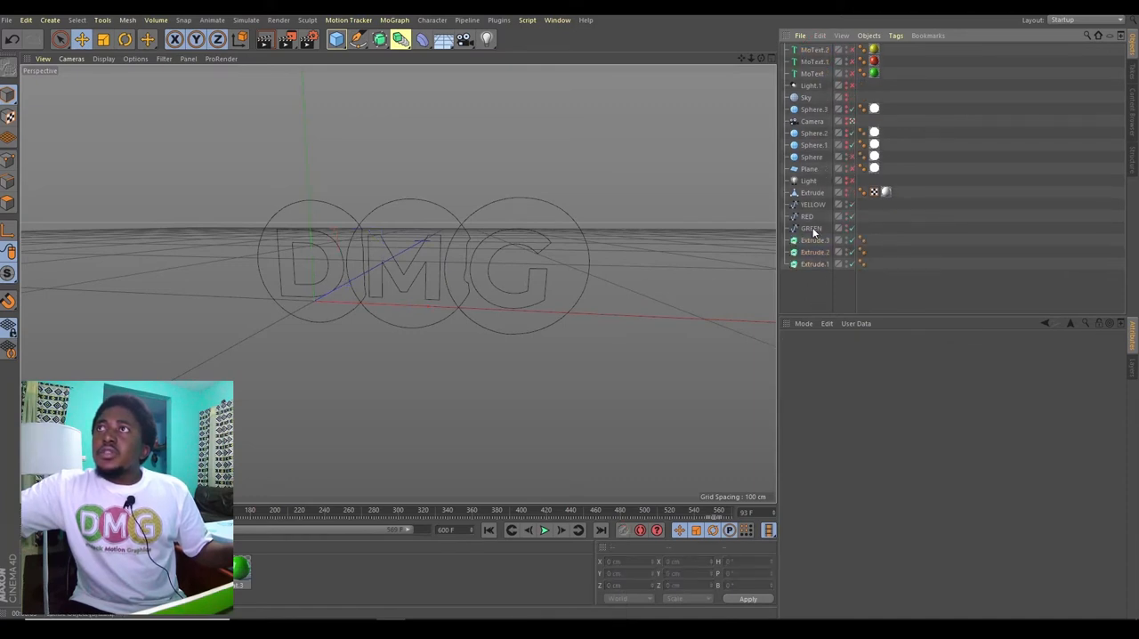
left_click_drag(811, 264, 812, 264)
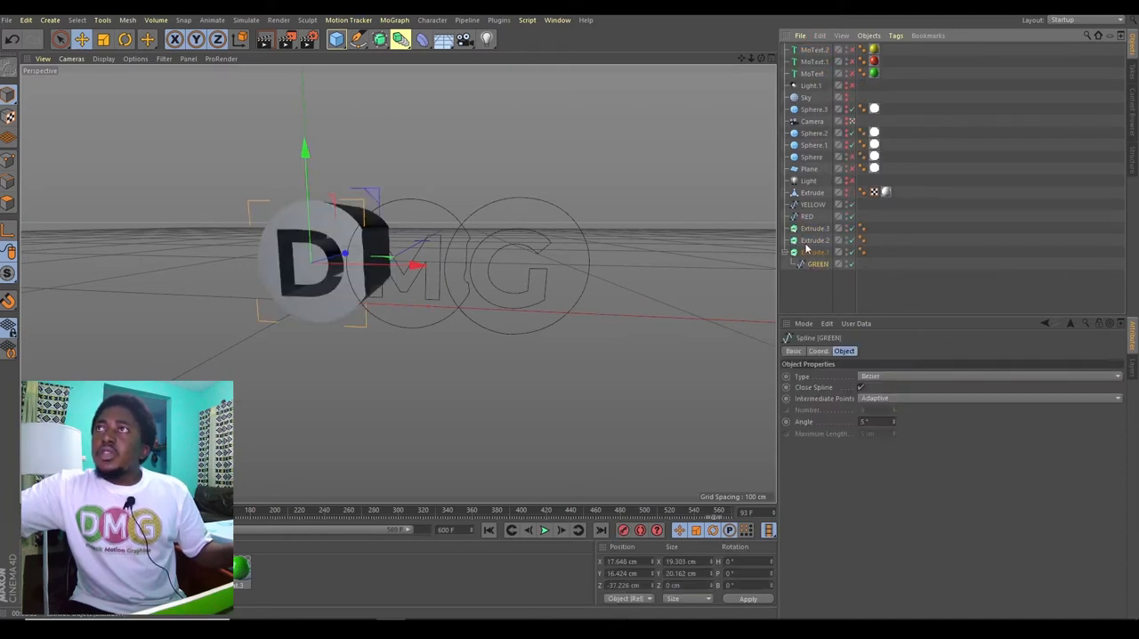
Step: Make RED a child of Extrude.2 and YELLOW a child of Extrude.3, and collapse the three Extrude hierarchies
left_click_drag(807, 216, 831, 216)
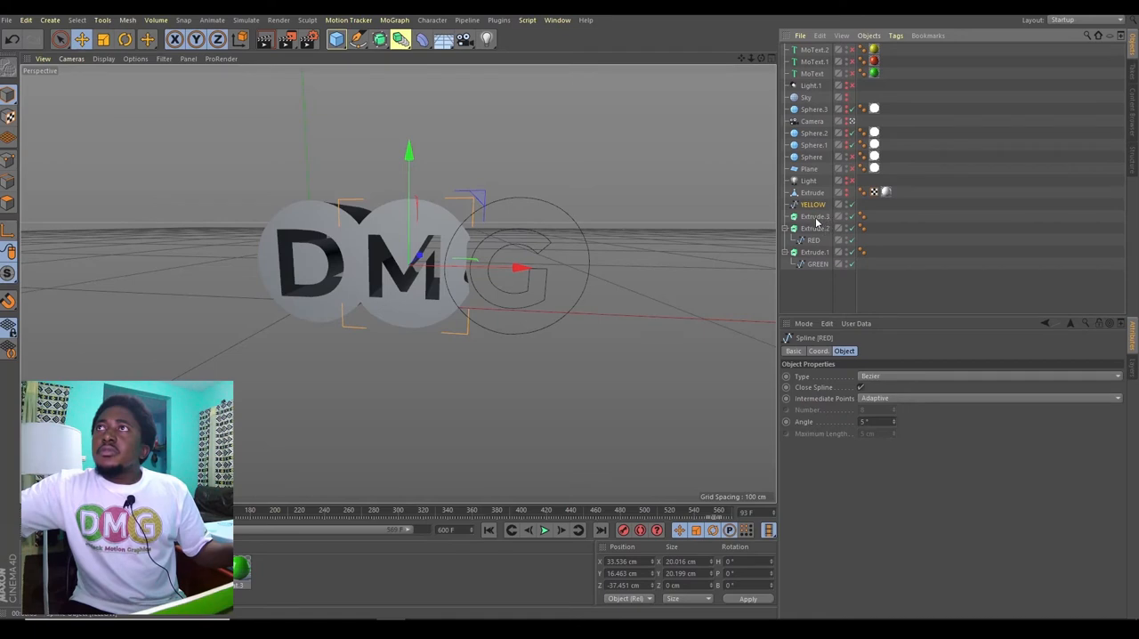
left_click_drag(820, 221, 819, 219)
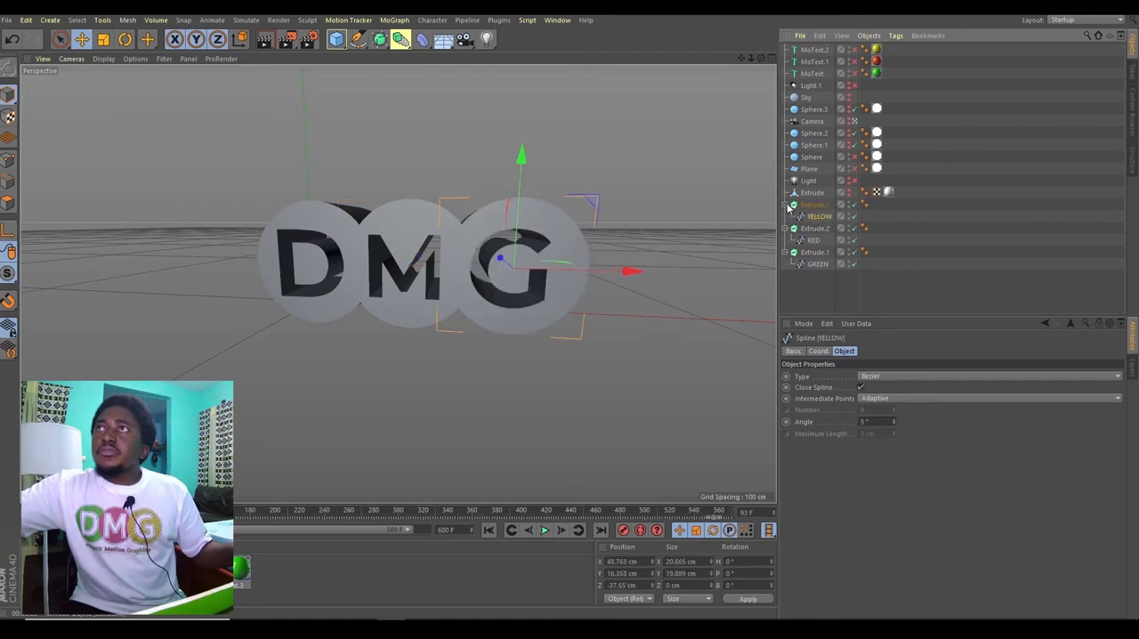
left_click(784, 205)
left_click(783, 216)
left_click(784, 228)
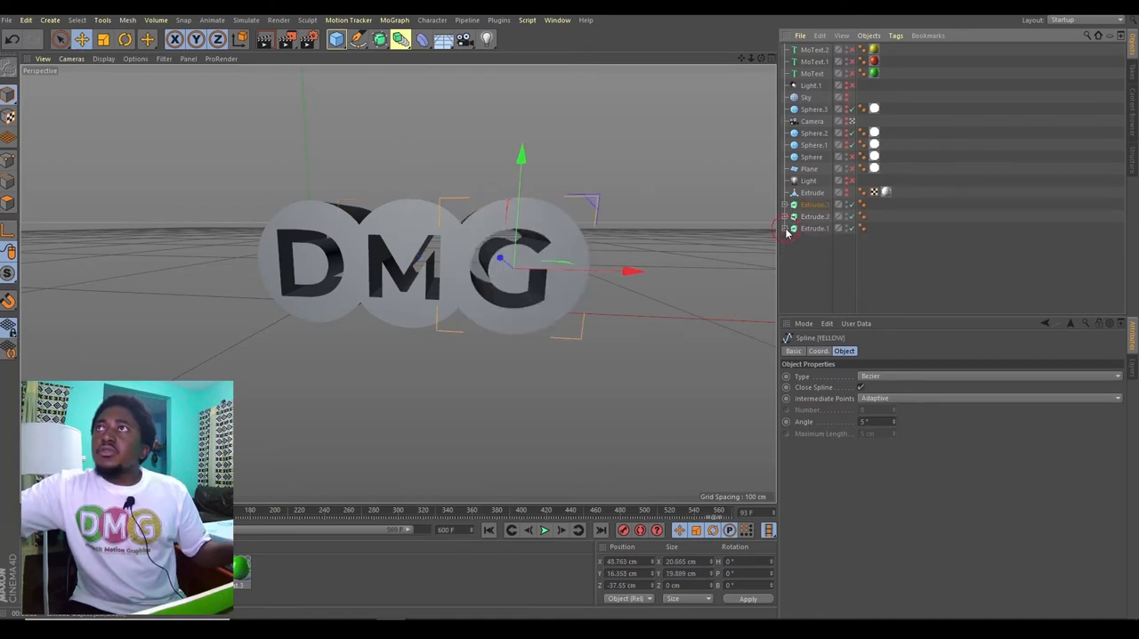
Step: Group Extrude.1, Extrude.2 and Extrude.3 under a null object and rename it logo
left_click(808, 206)
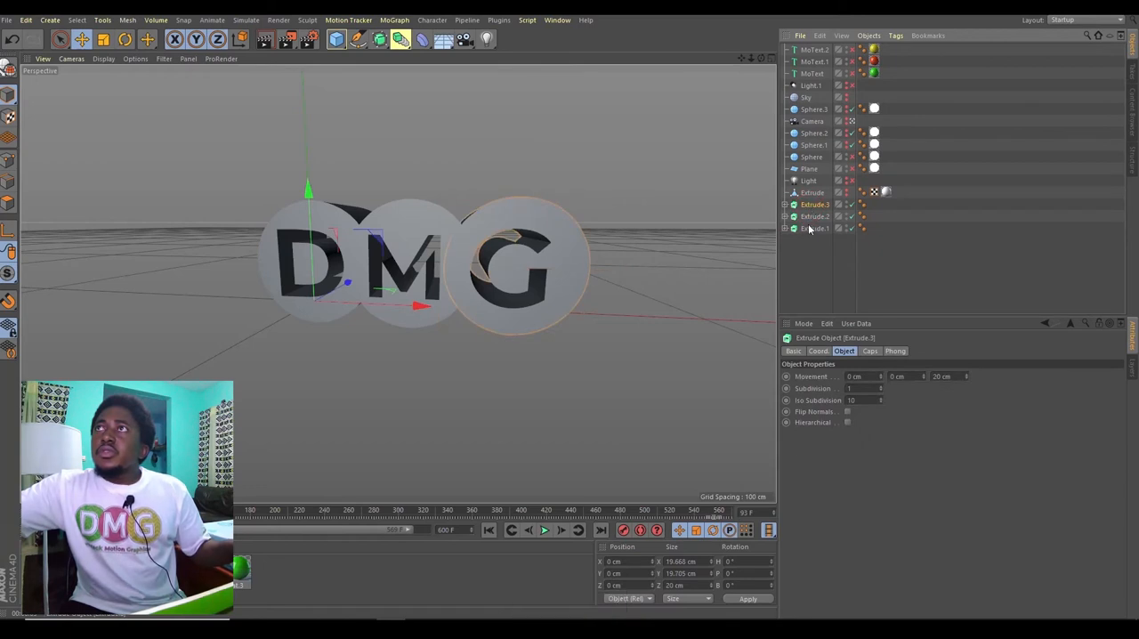
left_click(808, 228, "ctrl+shift")
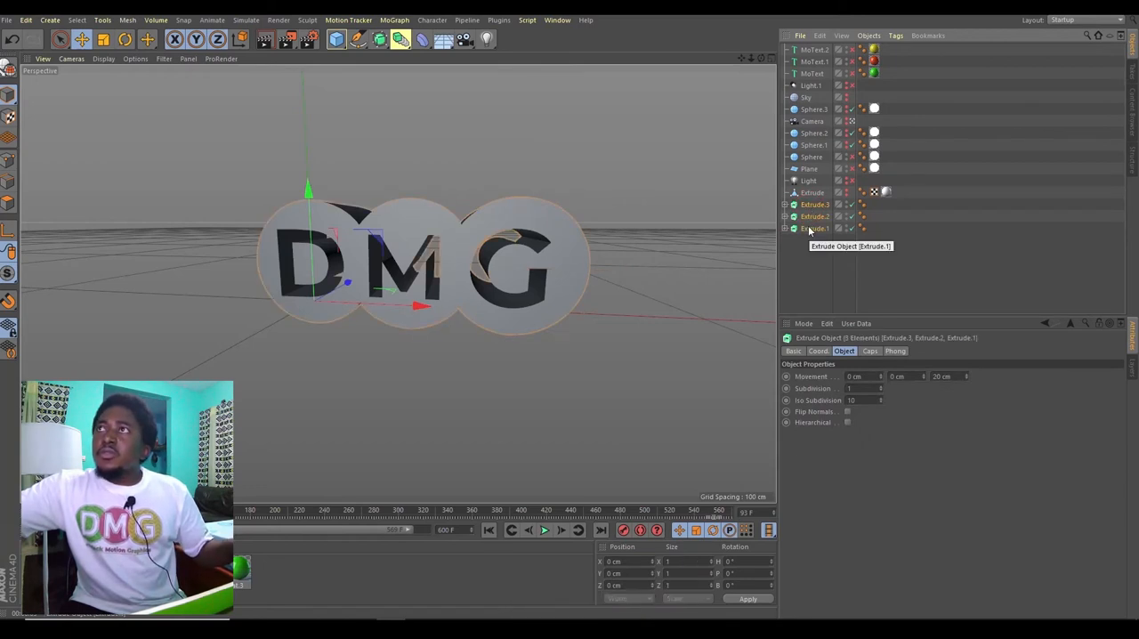
right_click(810, 230)
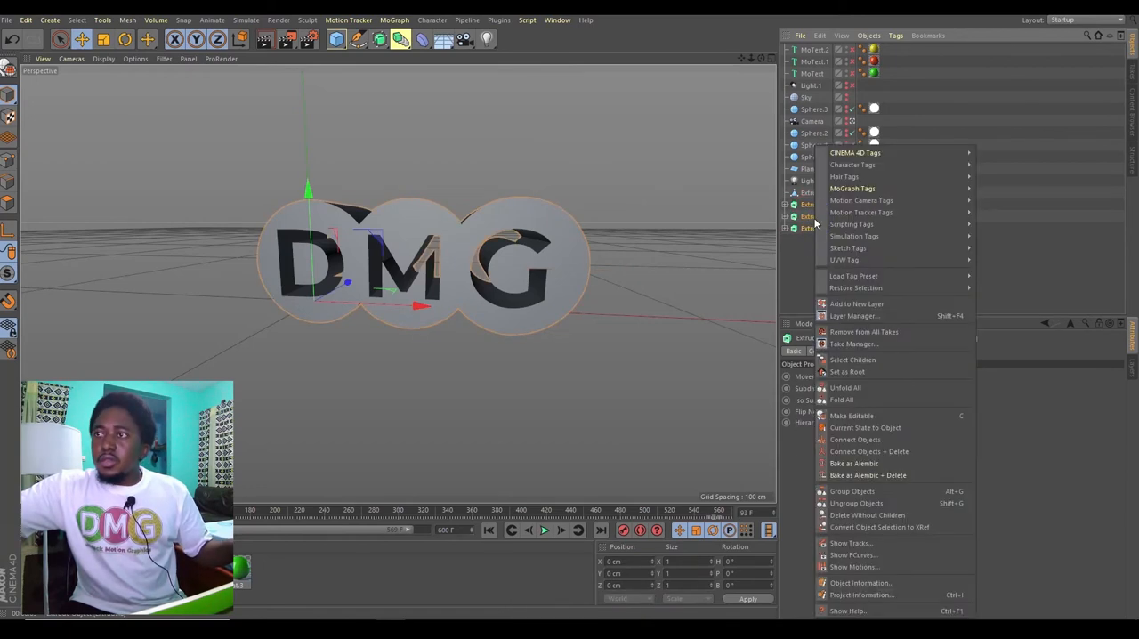
left_click(852, 491)
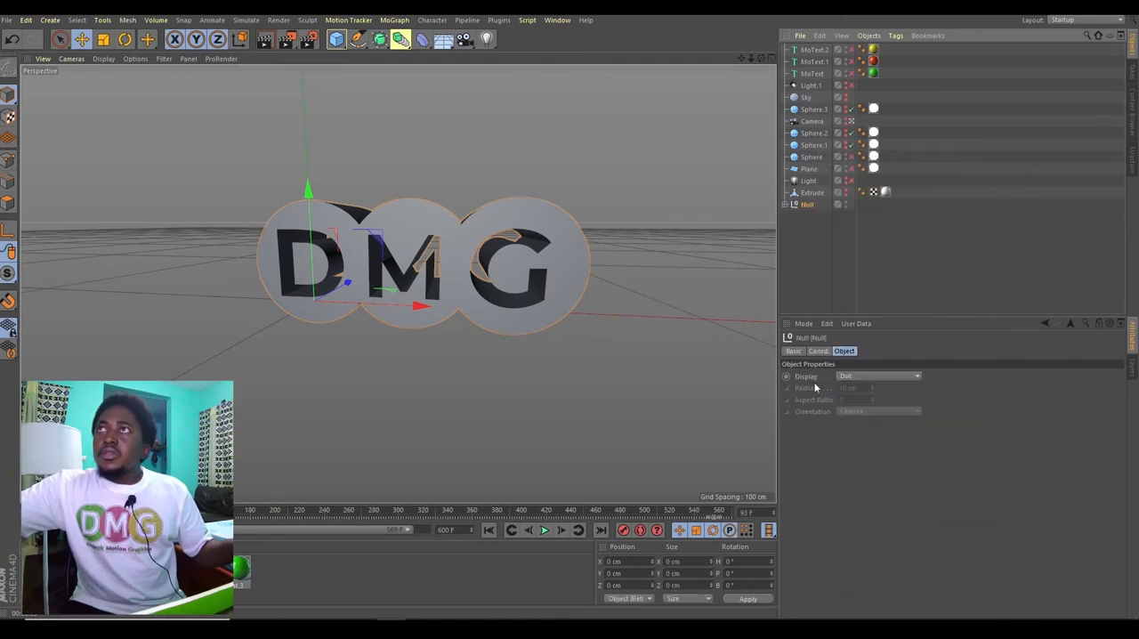
double_click(806, 205)
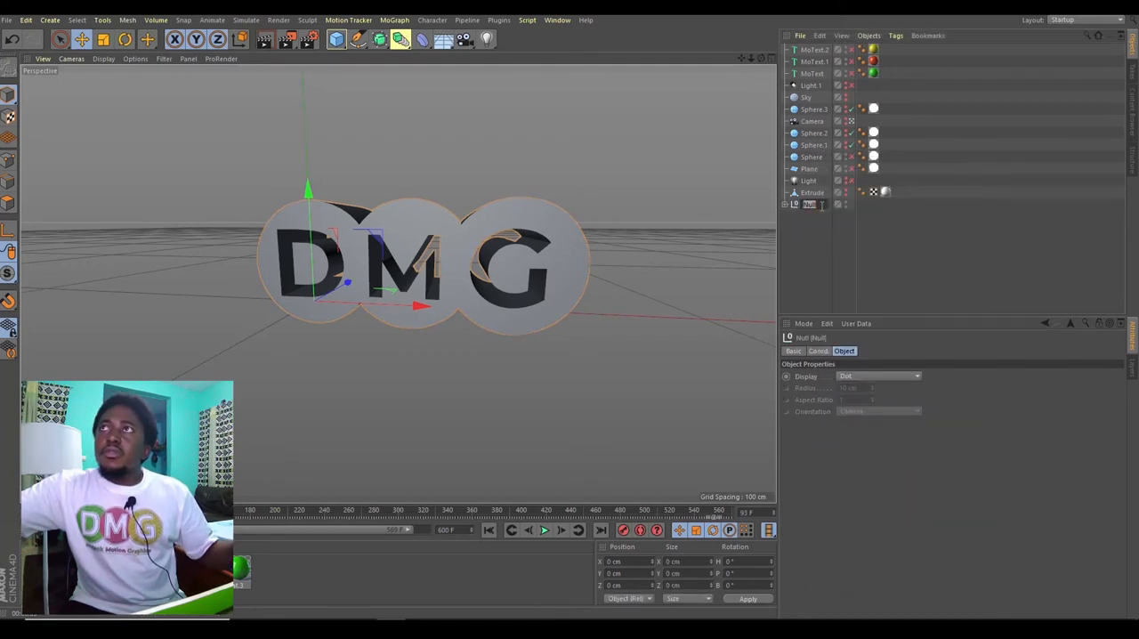
type("logo")
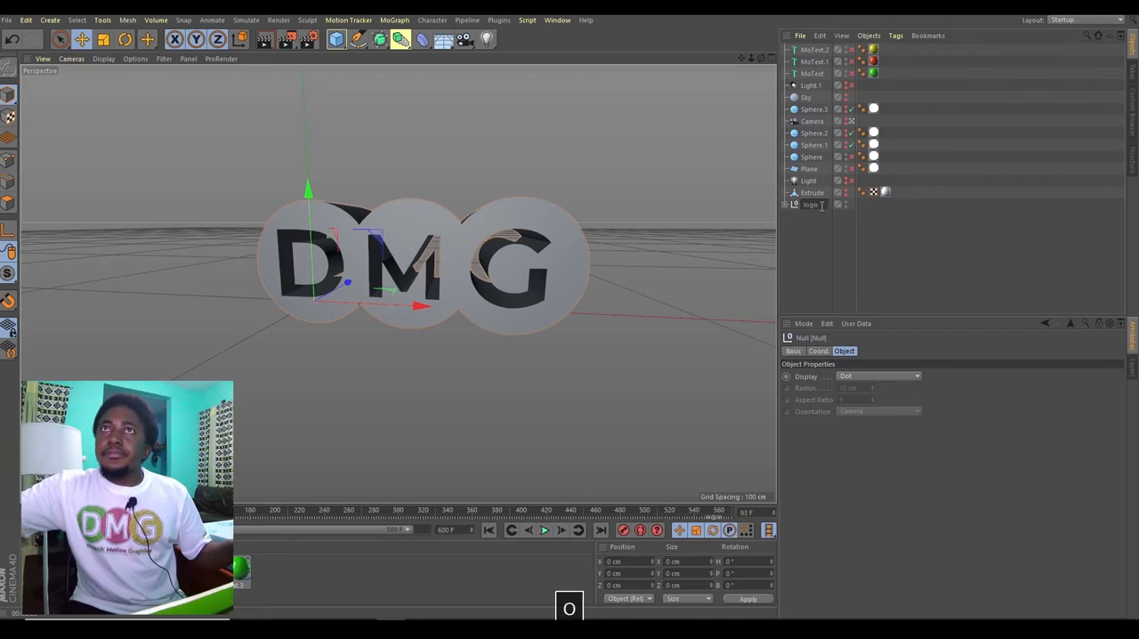
key("Return")
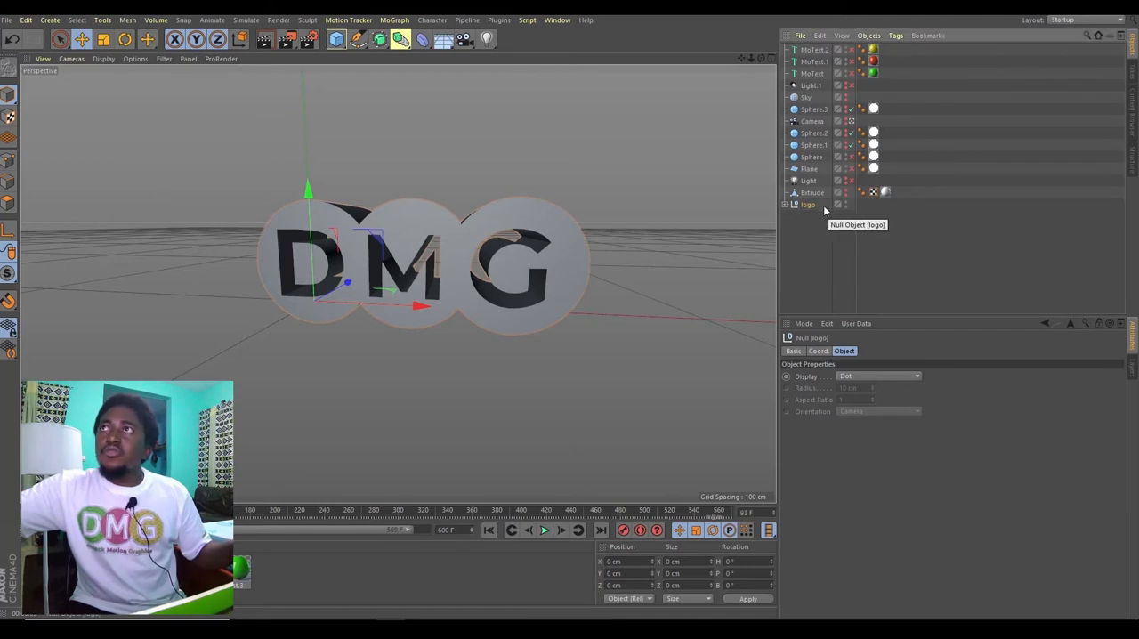
Step: Set the Z extrusion movement of the three Extrude objects inside the logo group to 2 cm
left_click(785, 205)
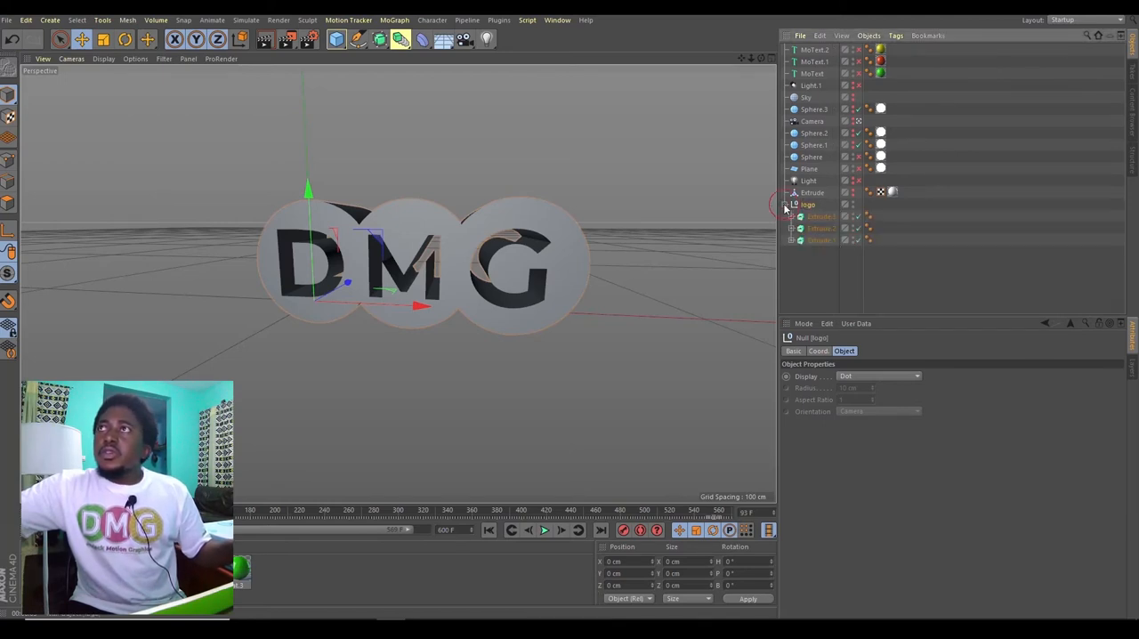
left_click_drag(818, 282, 826, 219)
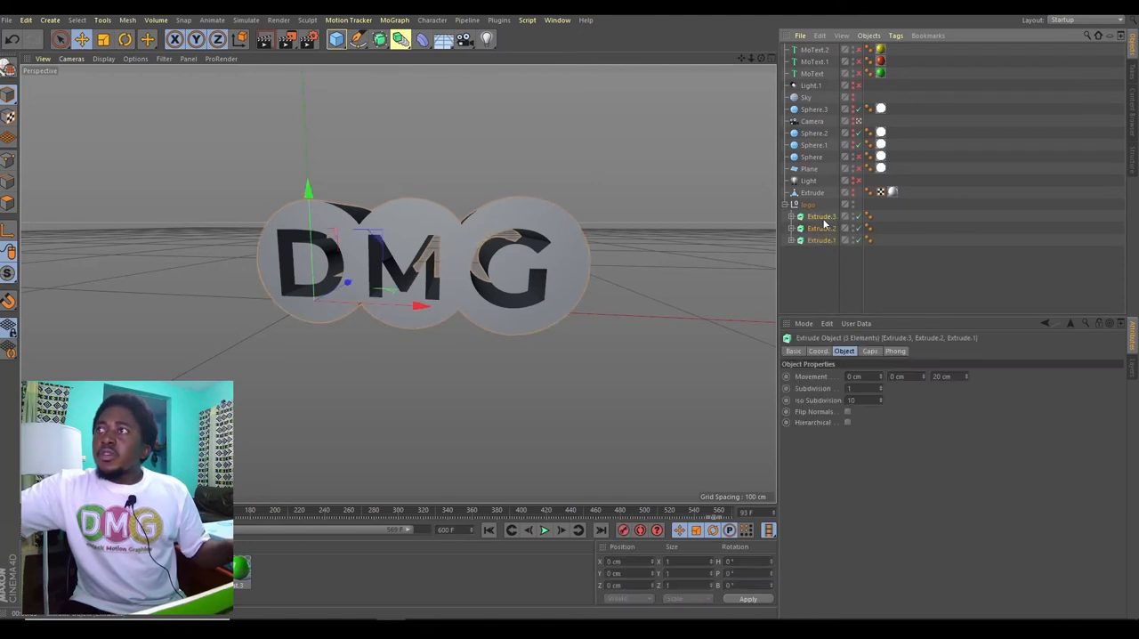
left_click(939, 377)
type("2")
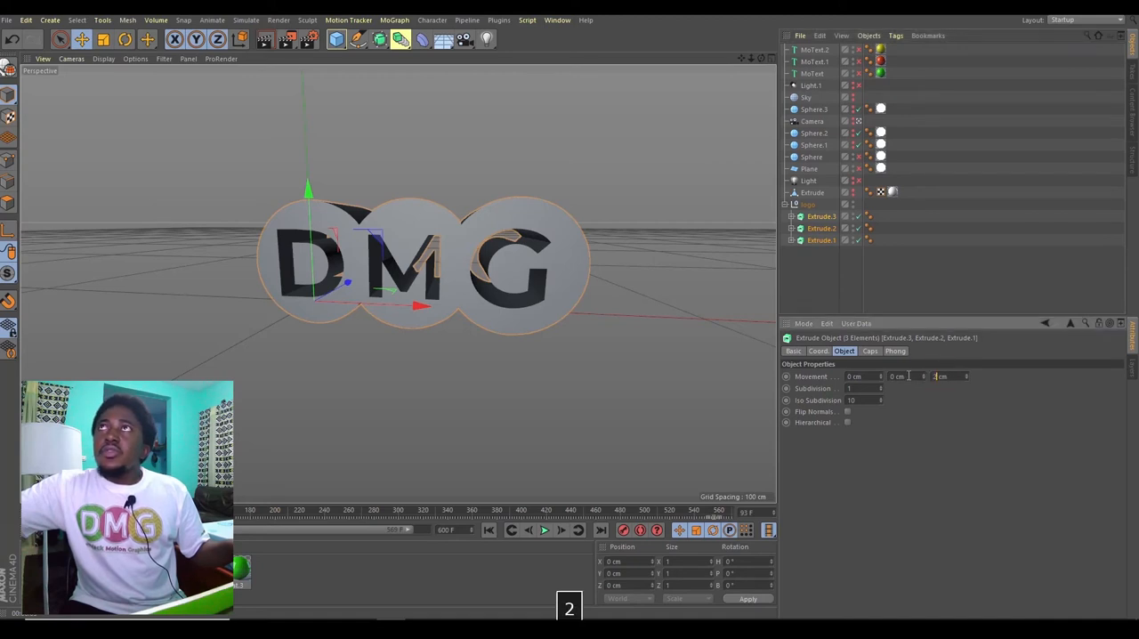
key("Return")
mouse_move(760, 58)
left_mouse_down()
mouse_move(772, 64)
mouse_move(678, 61)
mouse_move(776, 45)
mouse_move(743, 58)
mouse_move(805, 53)
mouse_move(734, 60)
mouse_move(784, 60)
mouse_move(770, 62)
left_mouse_up()
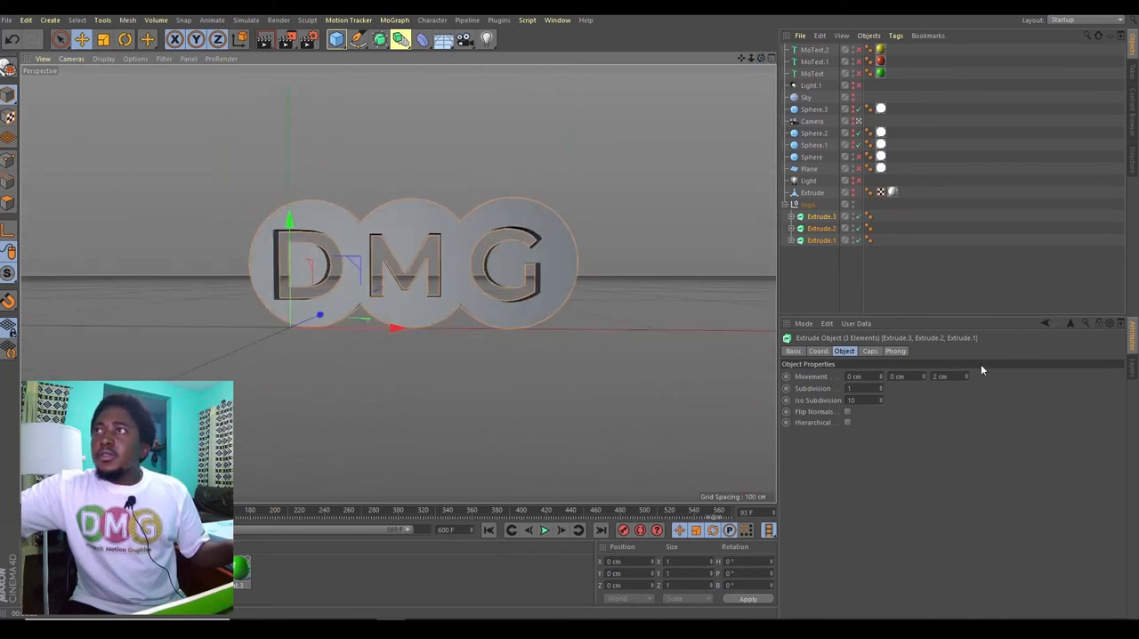
Step: Give the three Extrude objects a Fillet Cap at the start with a radius of 0.3 cm
left_click(870, 350)
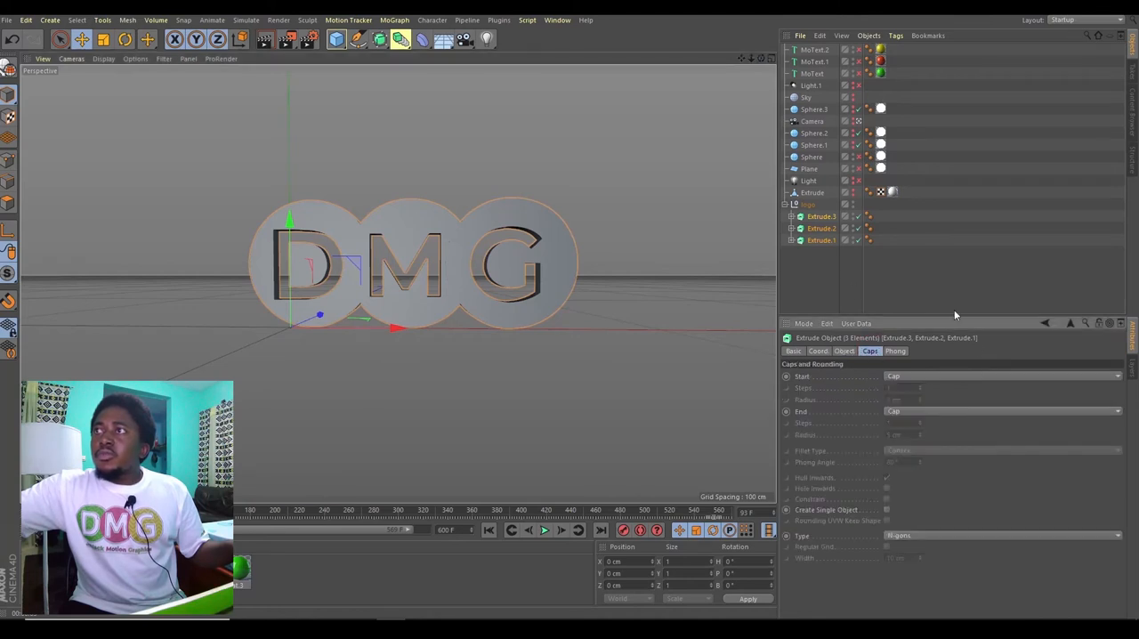
left_click(920, 376)
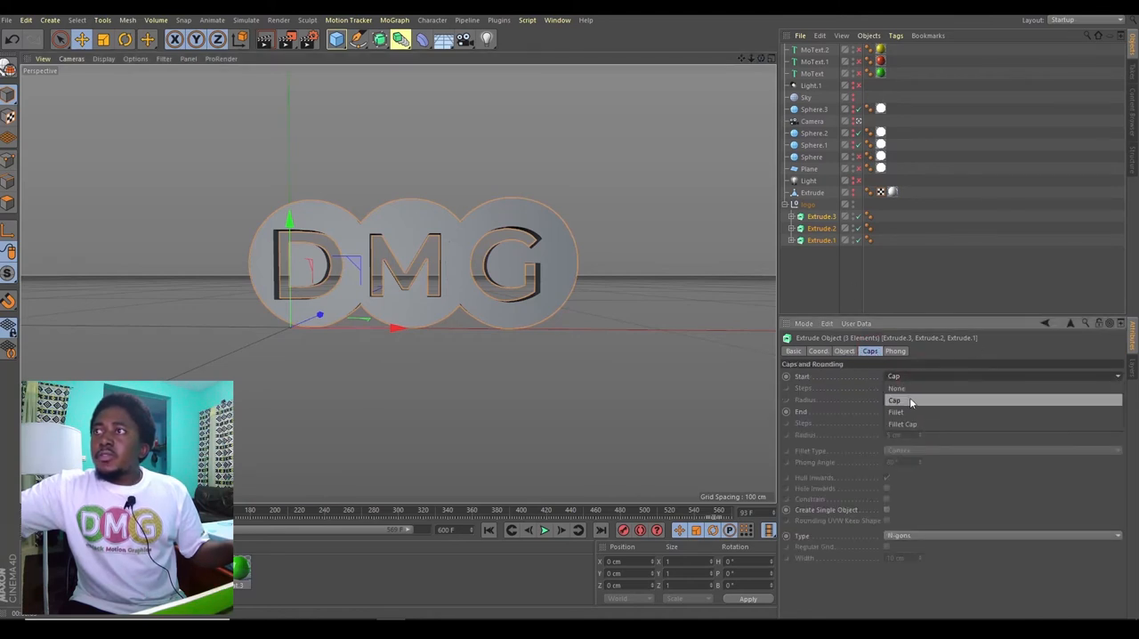
left_click(901, 423)
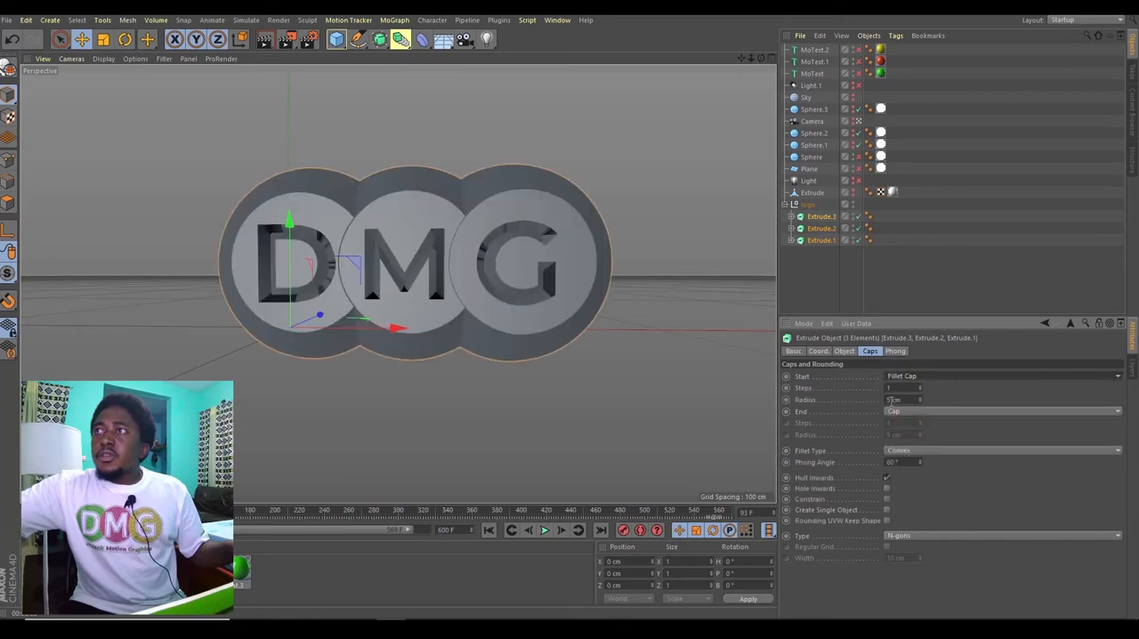
left_click(891, 400)
type("0.3")
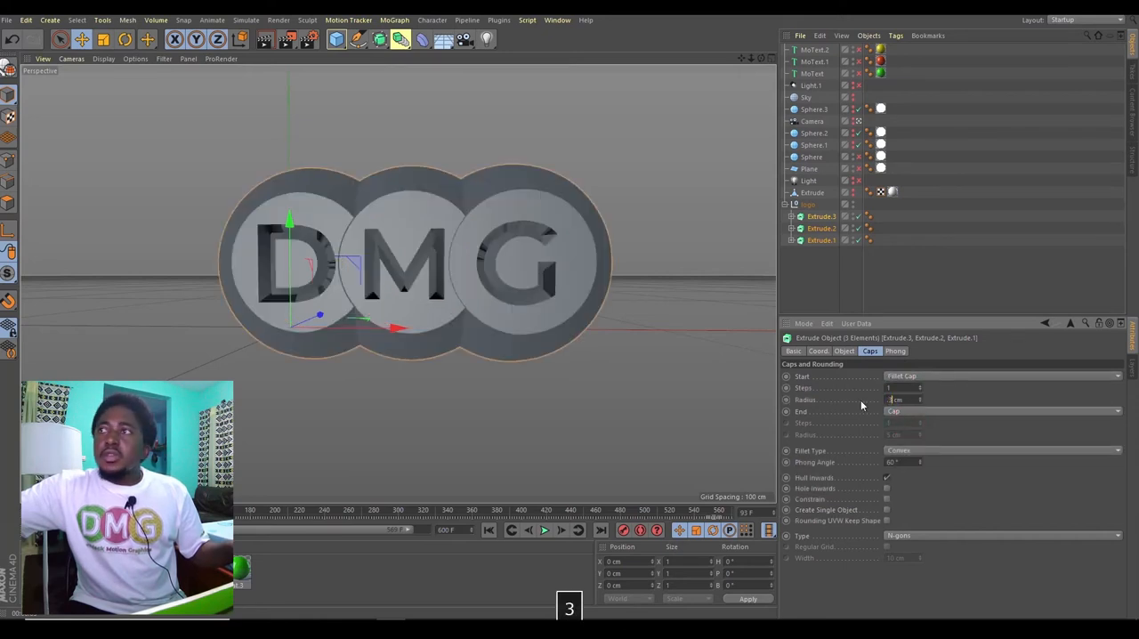
key("Return")
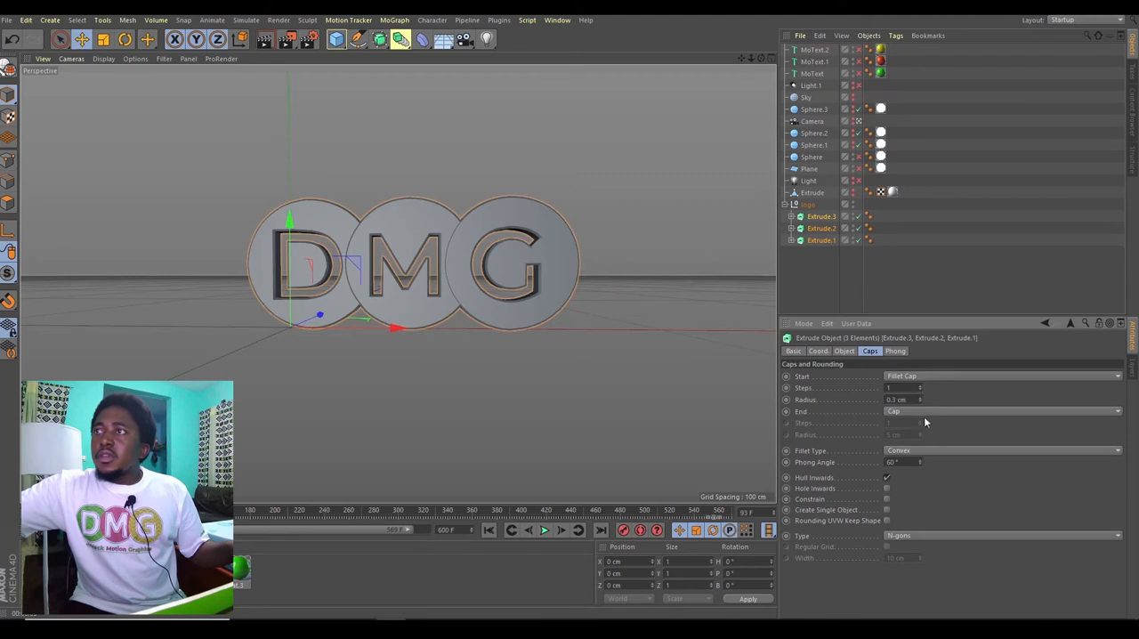
Step: Give the three Extrude objects a Fillet Cap at the end with a radius of 0.3 cm, and deselect them
left_click(922, 412)
left_click(914, 454)
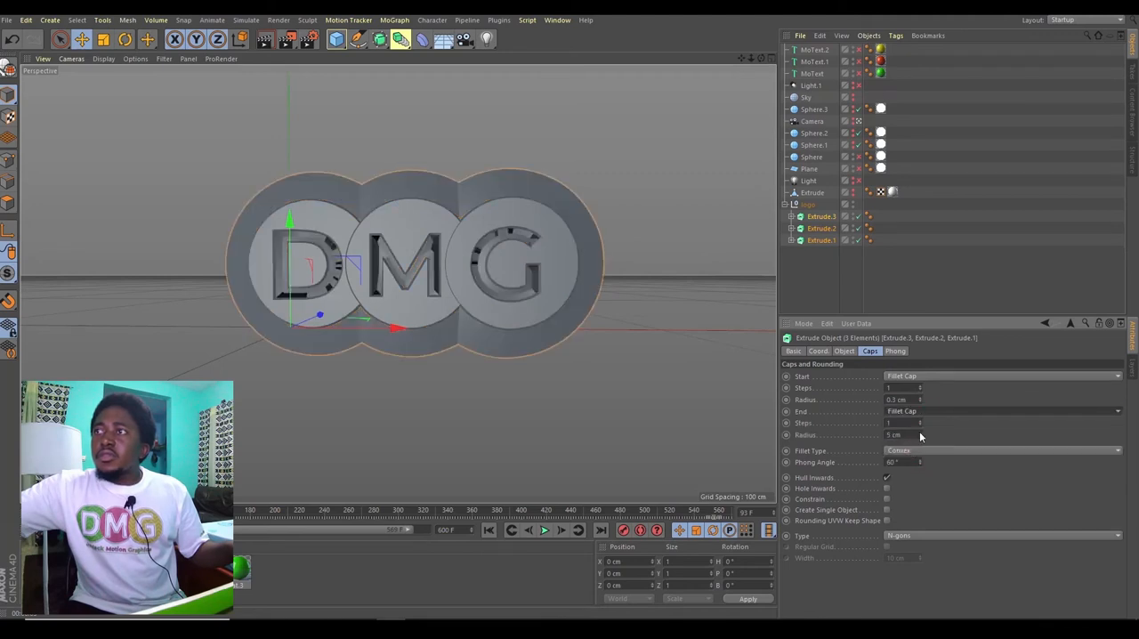
left_click(893, 434)
type("0.3")
key("Return")
left_click(931, 298)
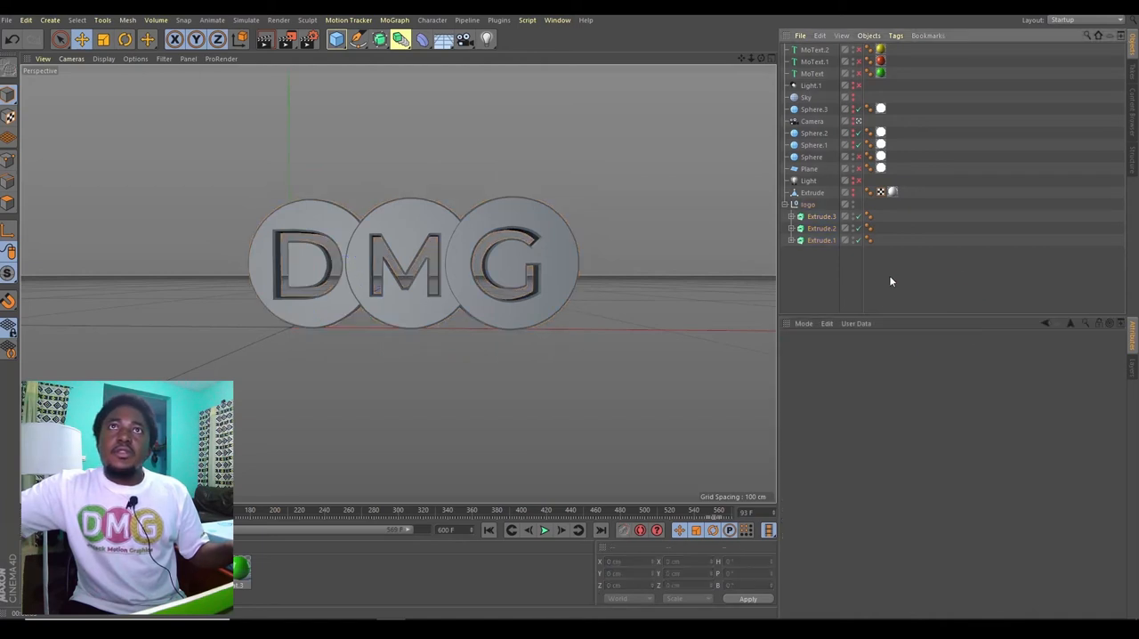
Step: Apply the green material to the D circle, the red material to the M circle and the yellow material to the G circle
mouse_move(761, 59)
left_mouse_down()
mouse_move(710, 62)
mouse_move(768, 59)
left_mouse_up()
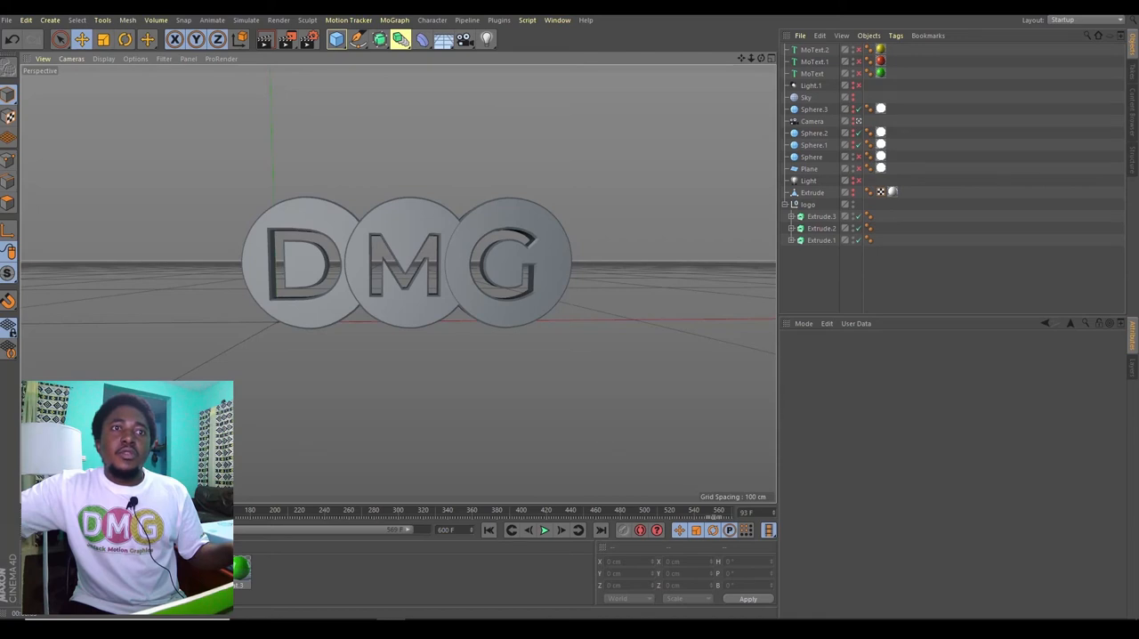
left_click_drag(244, 578, 298, 314)
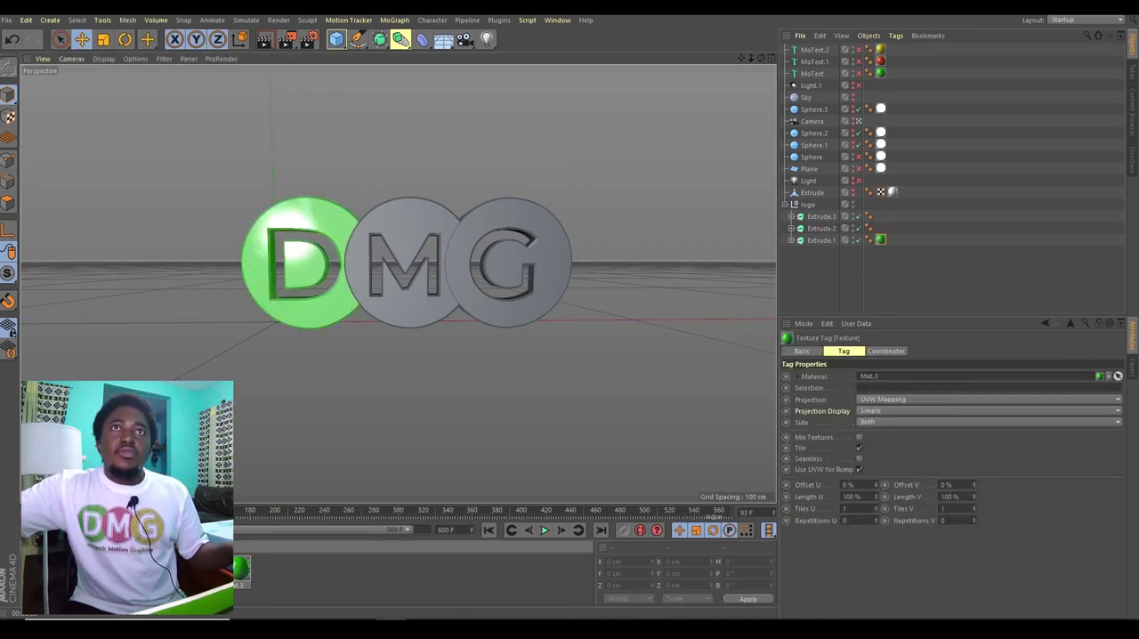
left_click_drag(372, 409, 430, 313)
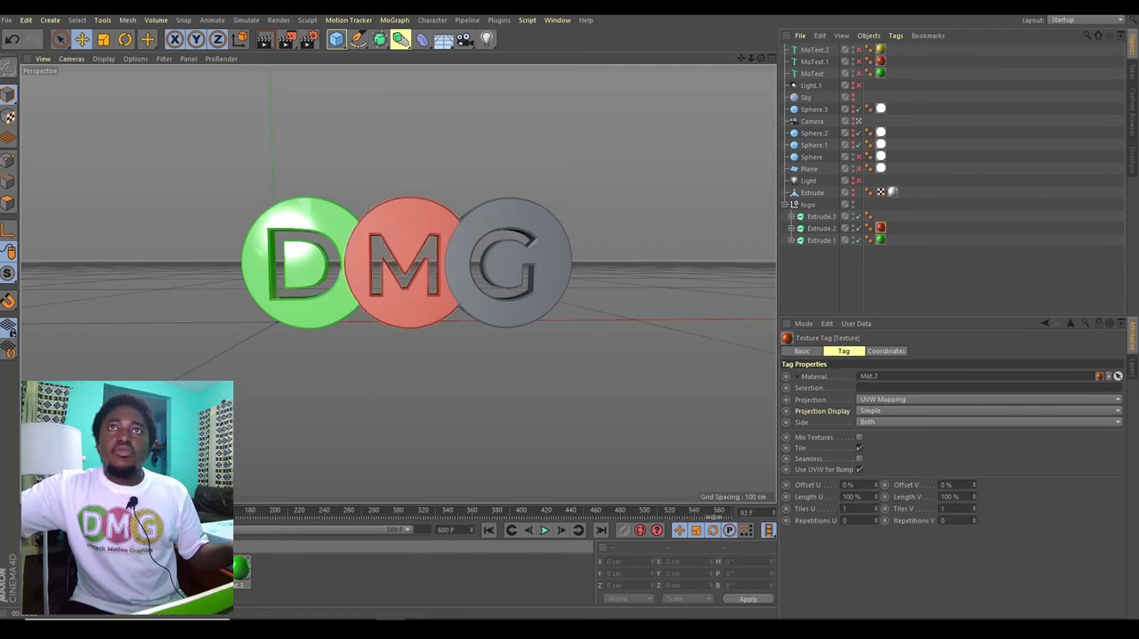
left_click_drag(453, 371, 505, 318)
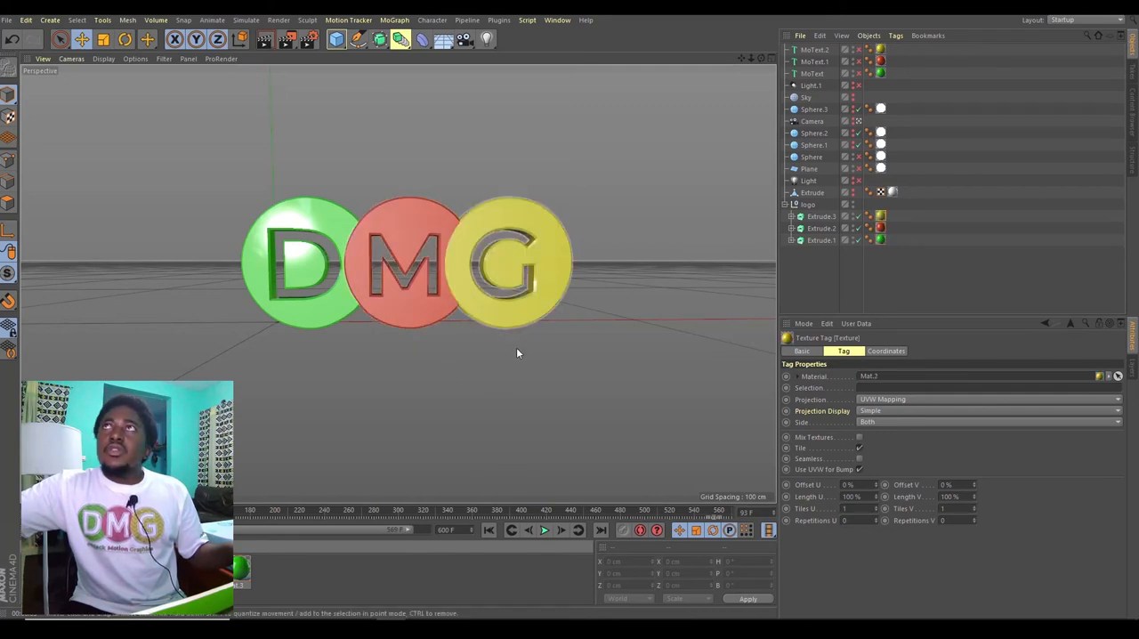
Step: Render the Dablack Motion Graphics logo scene in the viewport as a preview
left_click_drag(761, 60, 792, 51)
key("space")
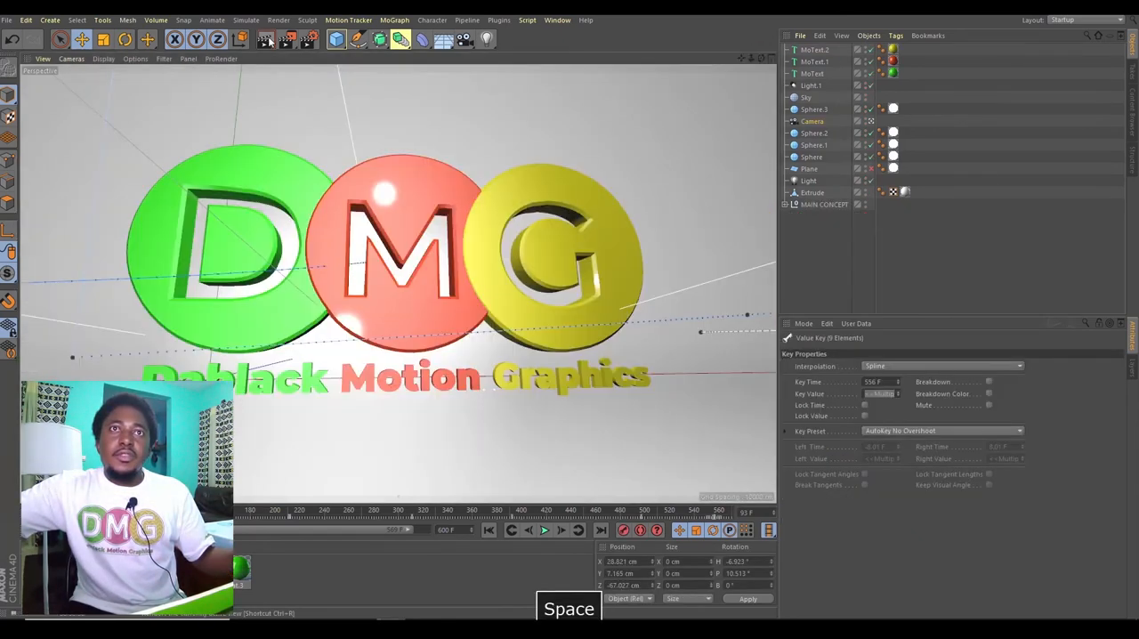
left_click(265, 39)
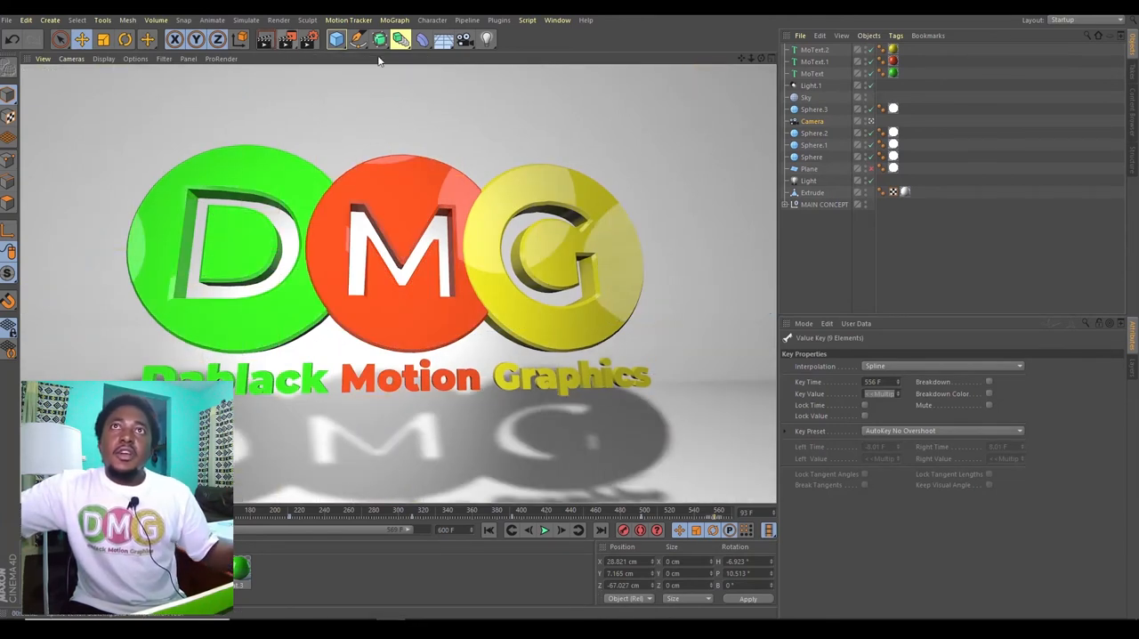
Step: Set the save format in the render settings to MP4
left_click(308, 39)
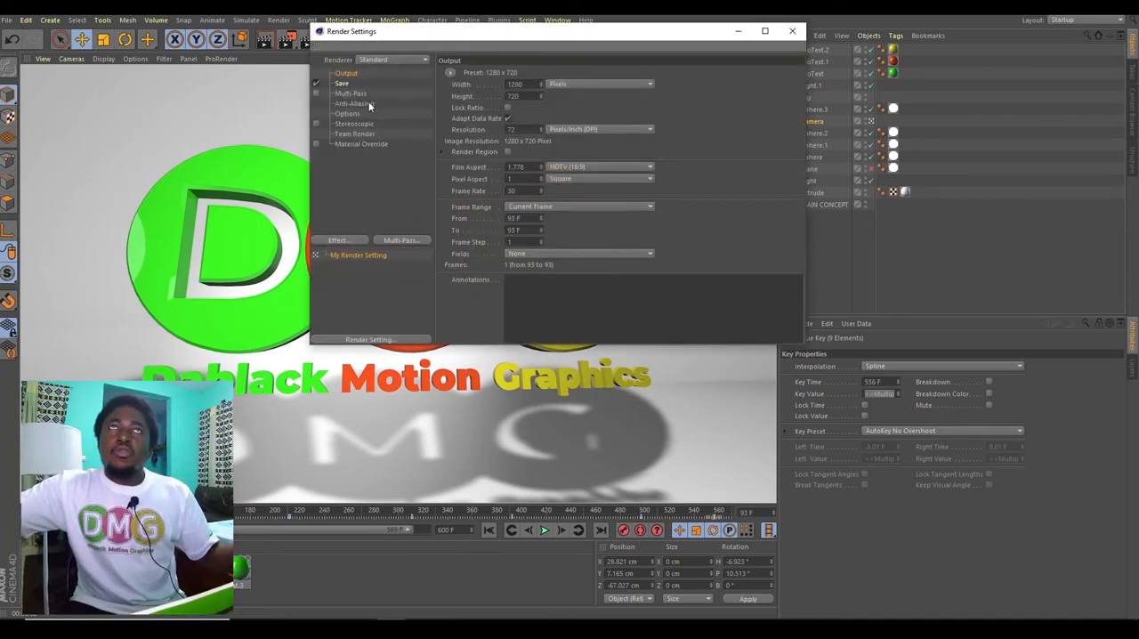
left_click(340, 83)
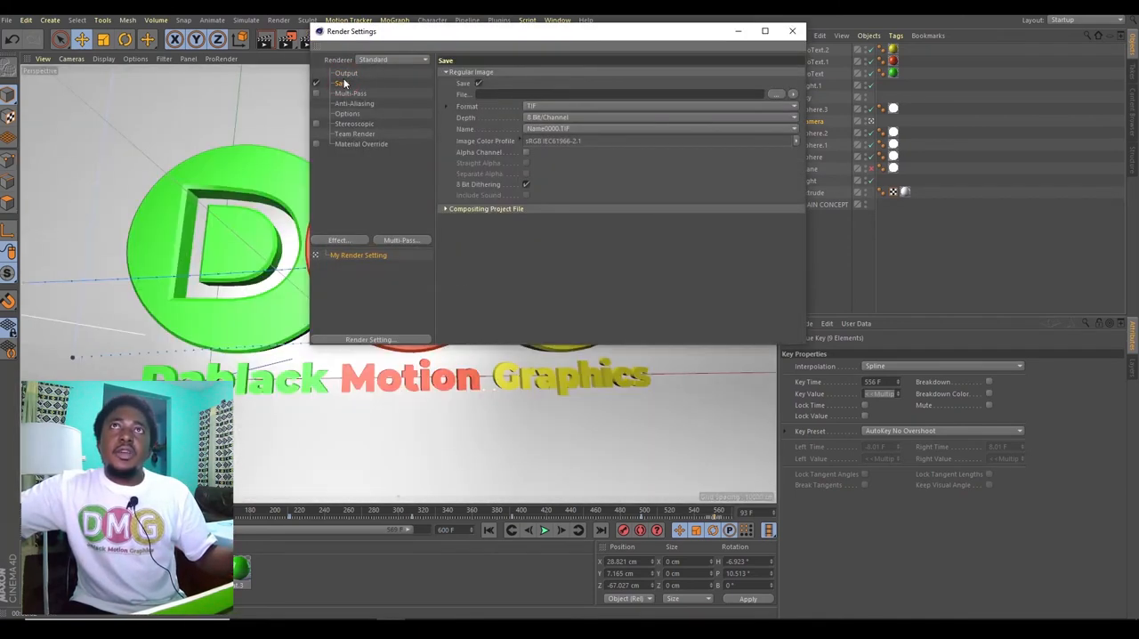
left_click(553, 107)
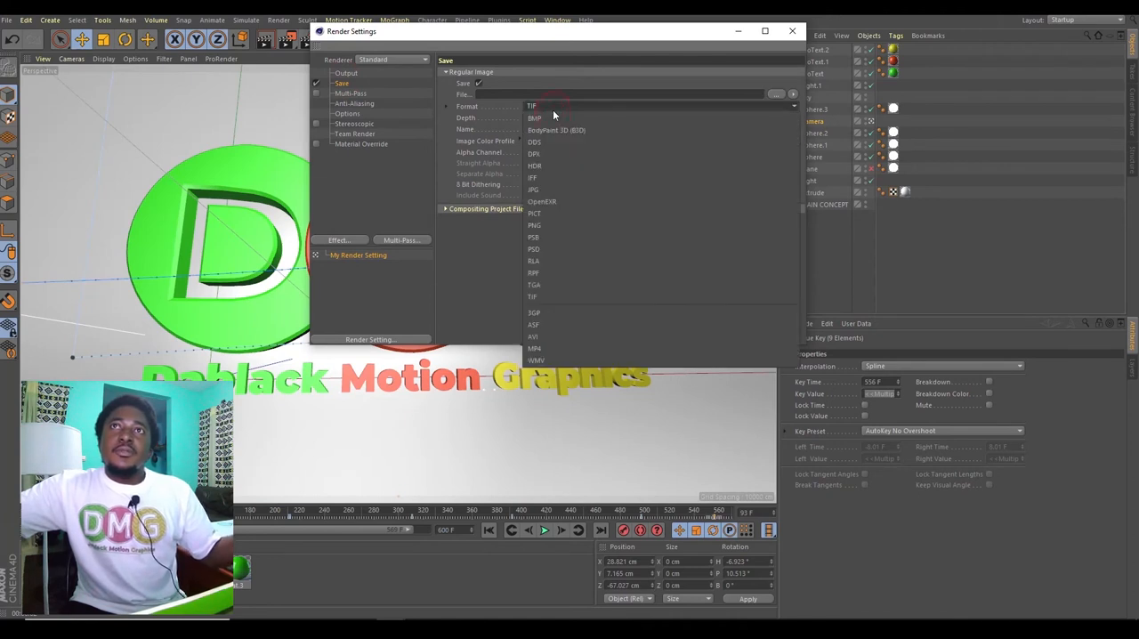
left_click(560, 348)
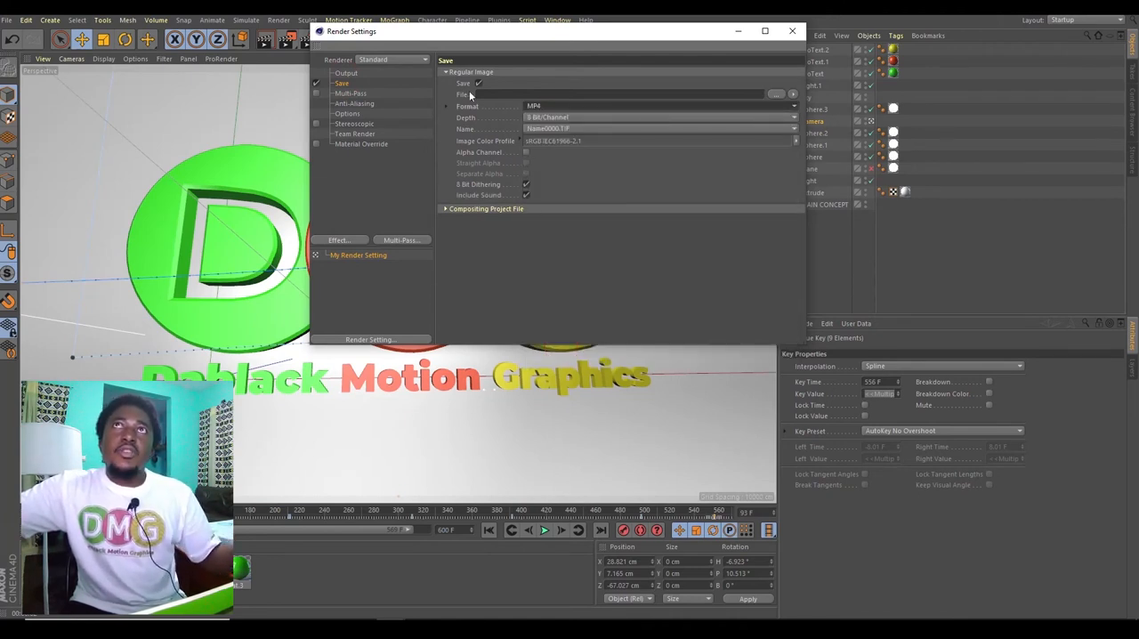
Step: Set the render output to save in the tutoriel 1 folder on the Desktop under the name file
left_click(777, 93)
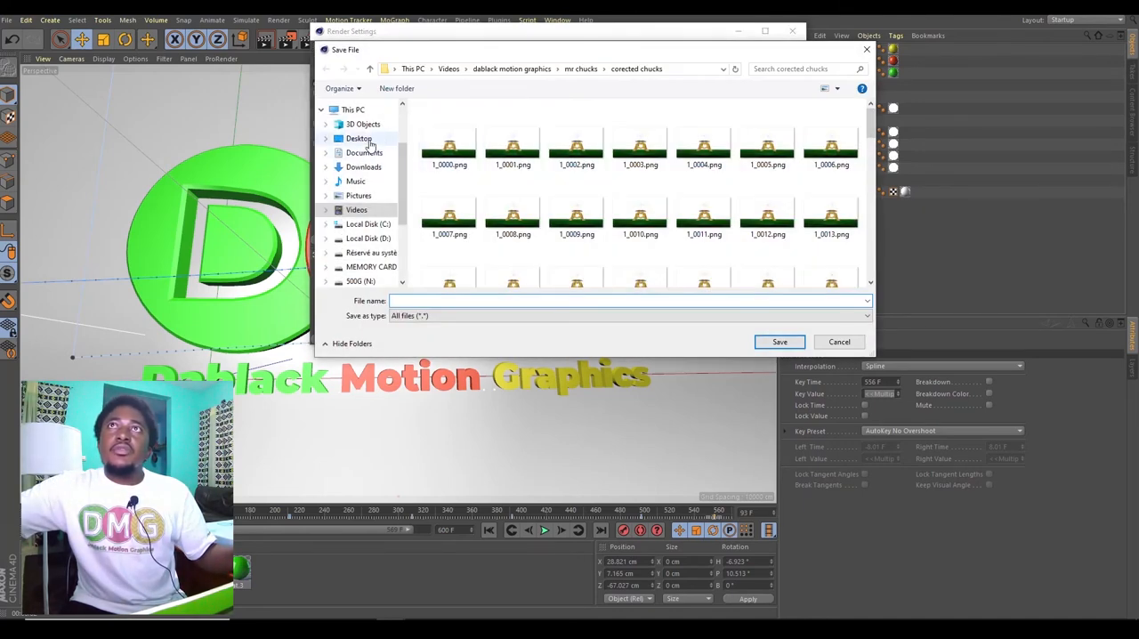
left_click(359, 138)
left_click(638, 135)
key("Return")
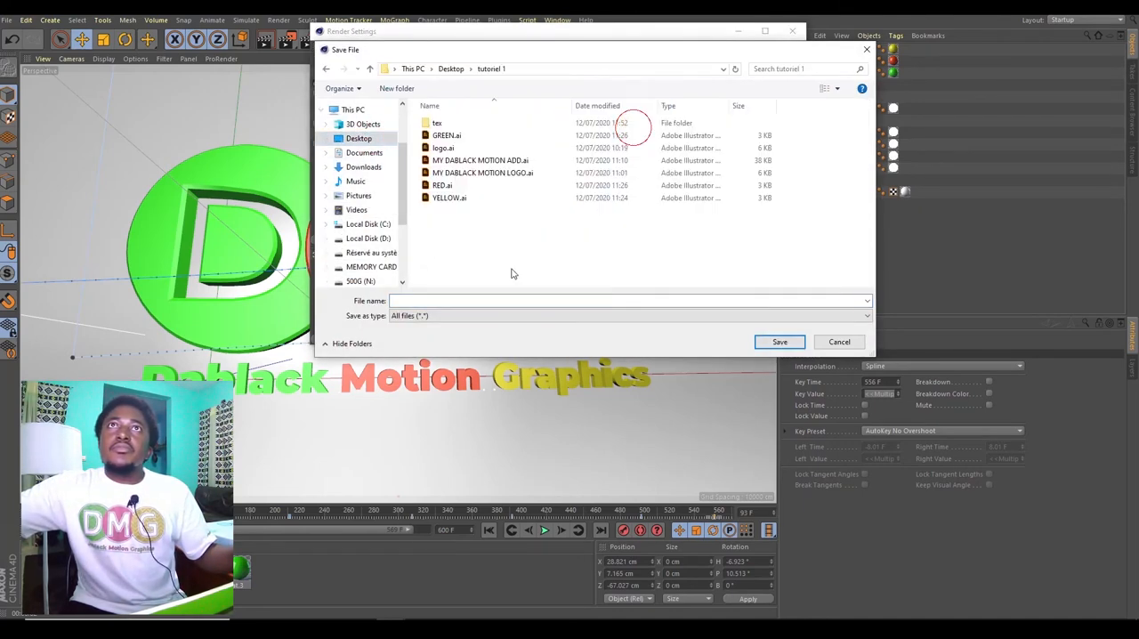
left_click(487, 300)
type("file")
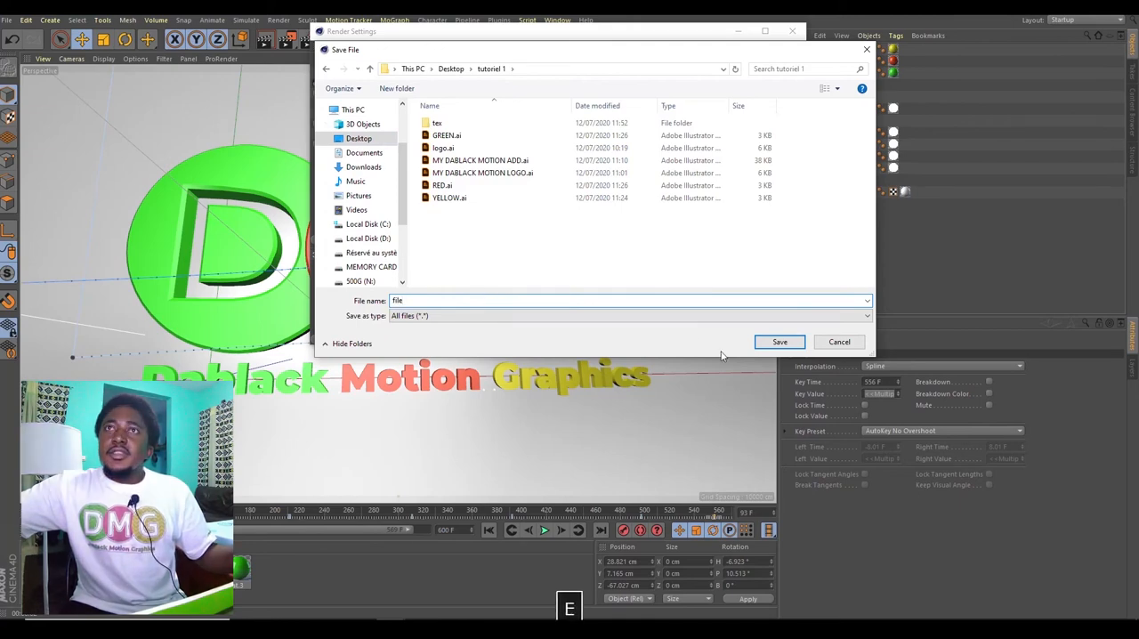
left_click(780, 341)
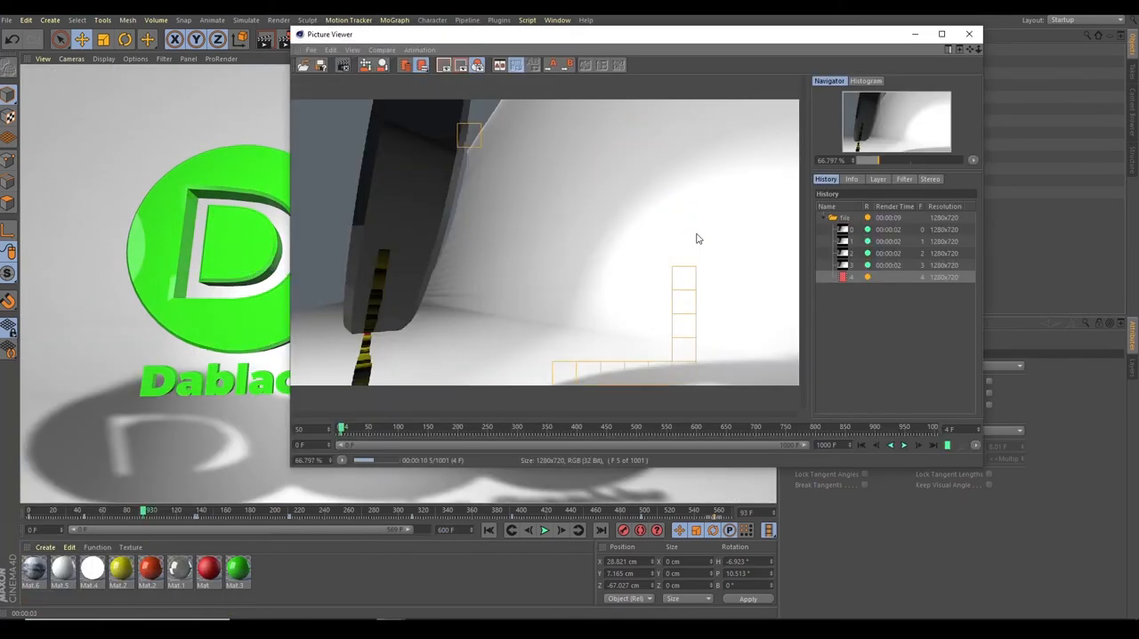